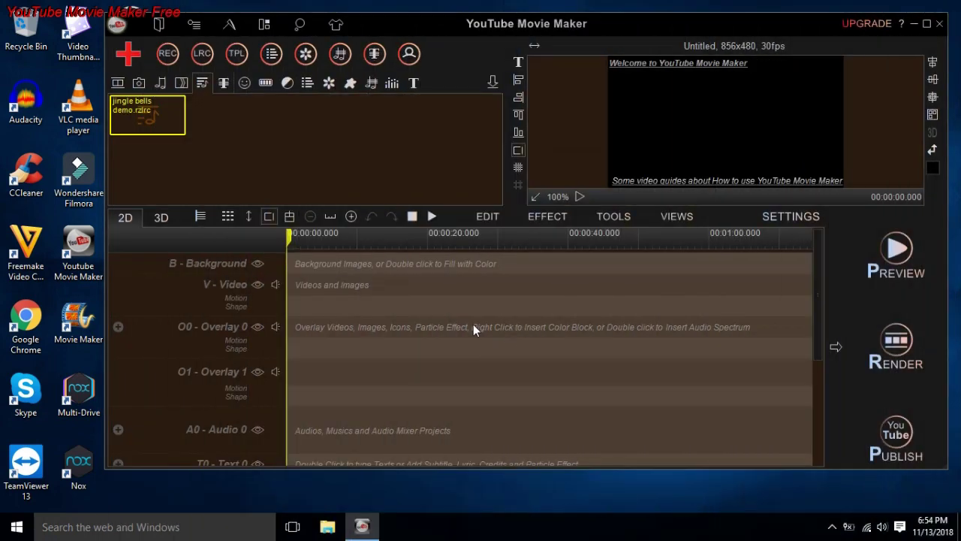
Add the lyrics file jingle bells demo.rzlrc to the Text 0 line of the timeline.
right_click(153, 125)
mouse_move(218, 132)
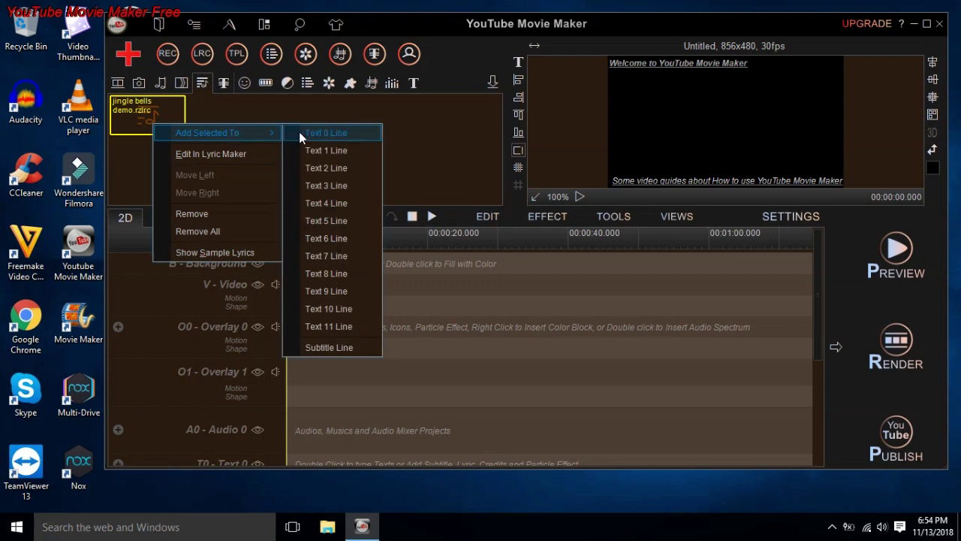
click(323, 133)
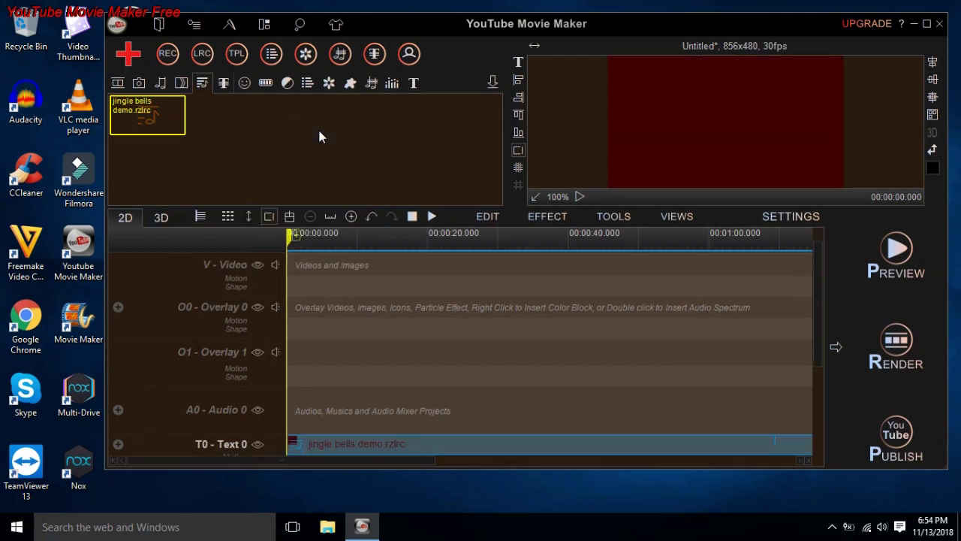
Set the movie profile to SD VIDEO 480P 16:9 (Recommended for YouTube) and apply the movie settings.
click(796, 217)
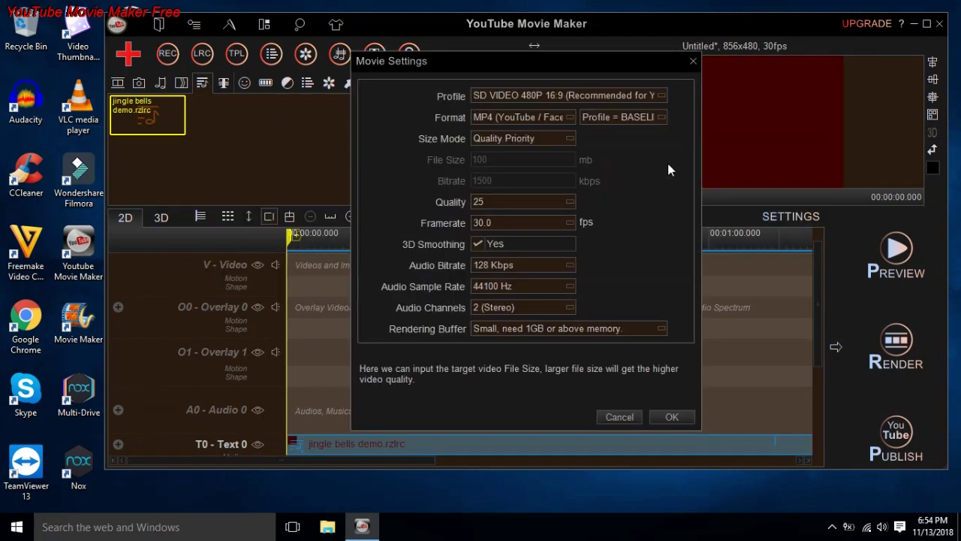
click(596, 98)
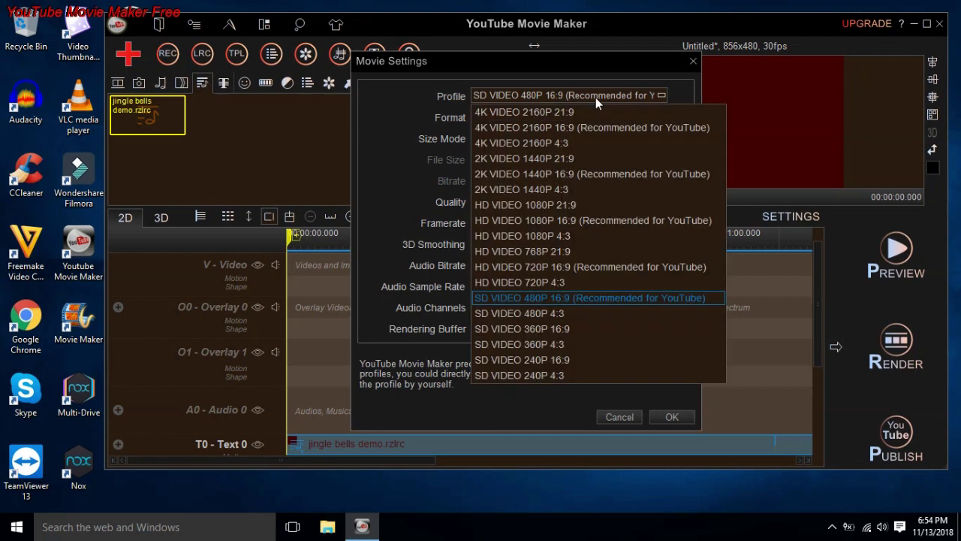
click(623, 296)
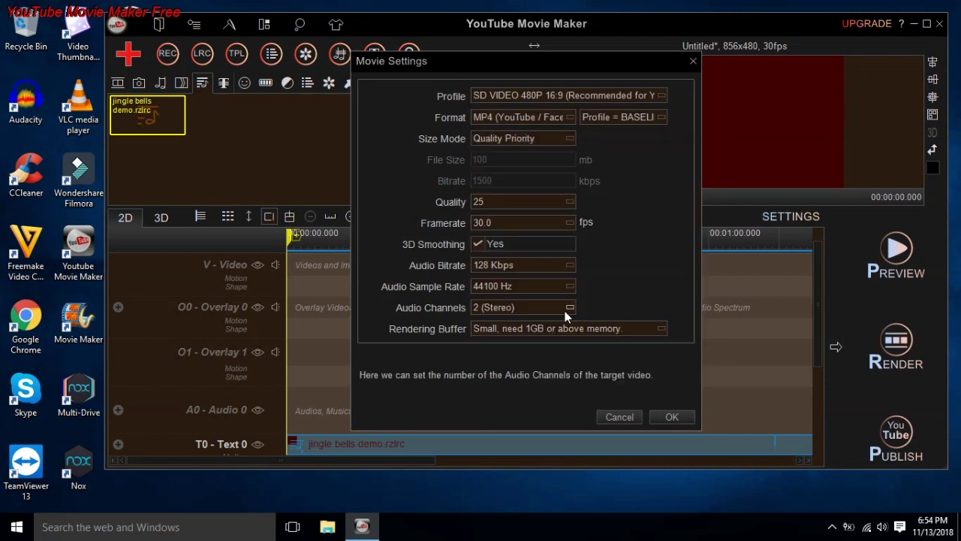
click(664, 417)
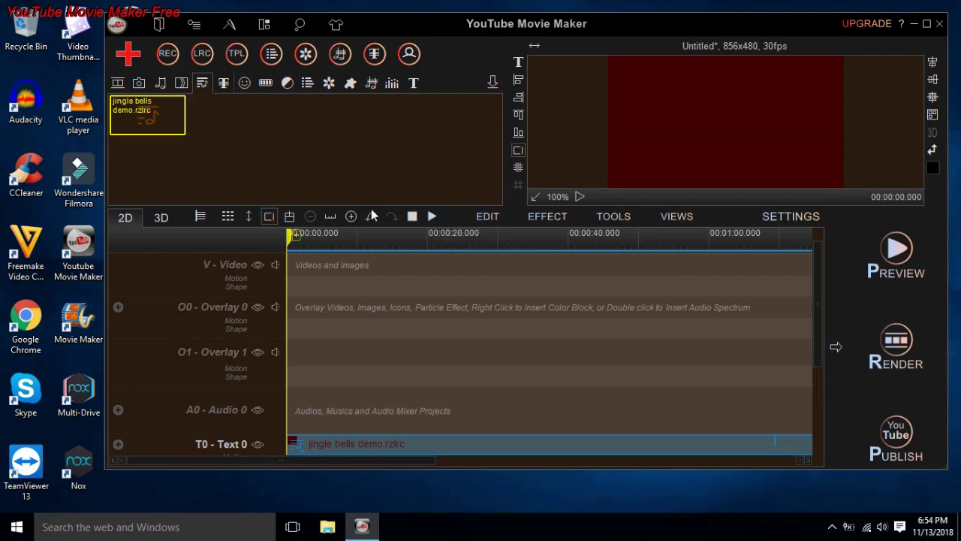
Add the audio file Jingle_Bells_Vocals.mp3 to the Audio 0 line of the timeline.
click(159, 83)
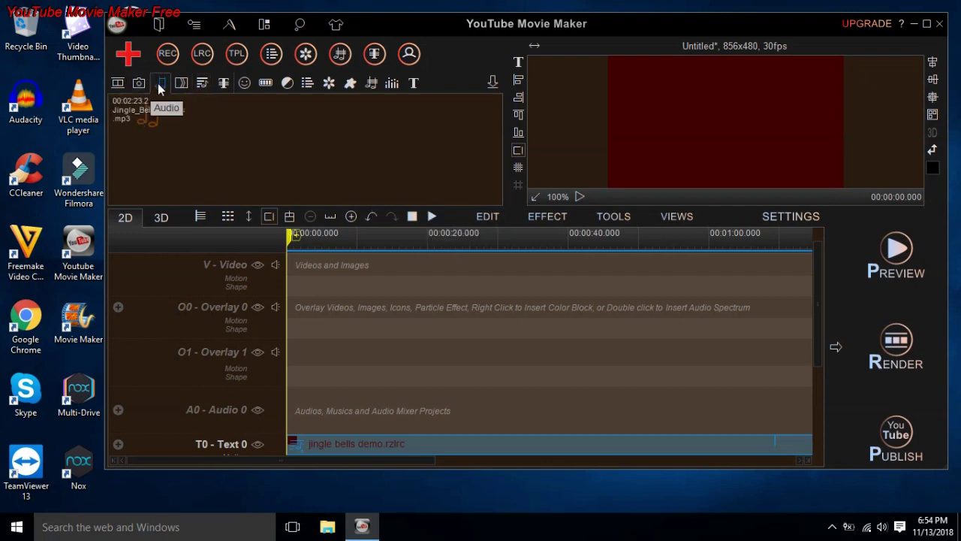
right_click(133, 116)
mouse_move(164, 127)
click(299, 128)
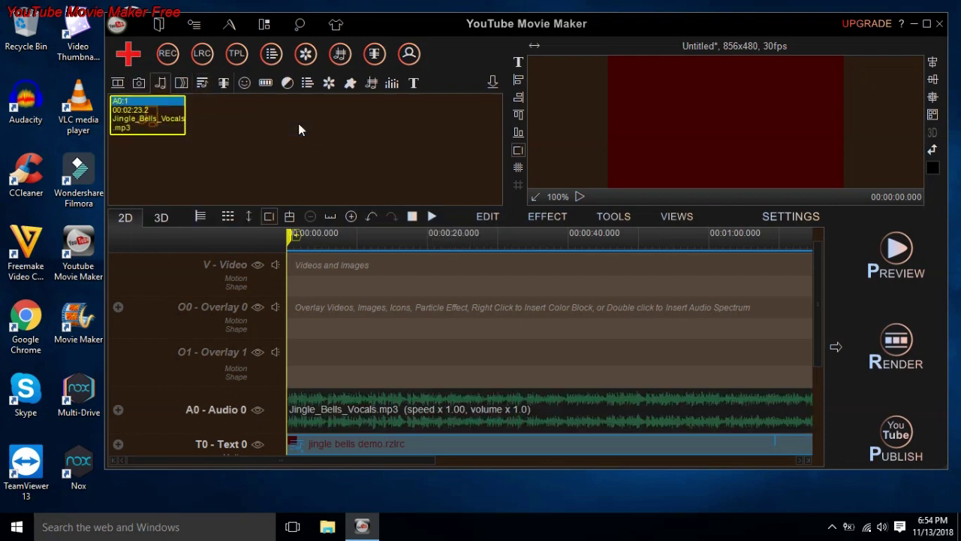
Play the project from the start through the sung lyrics, then inspect where the audio and lyrics clips end.
click(432, 217)
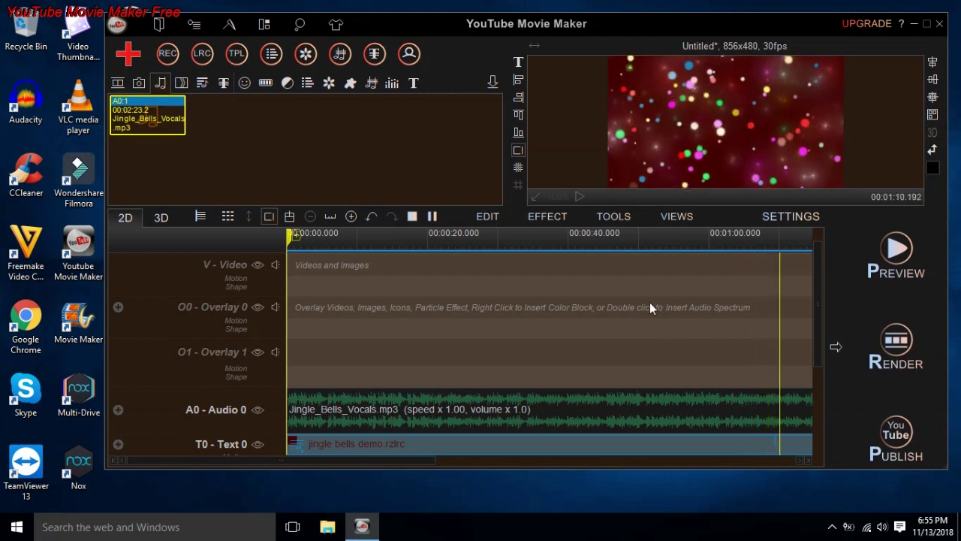
click(412, 217)
drag(318, 461, 698, 515)
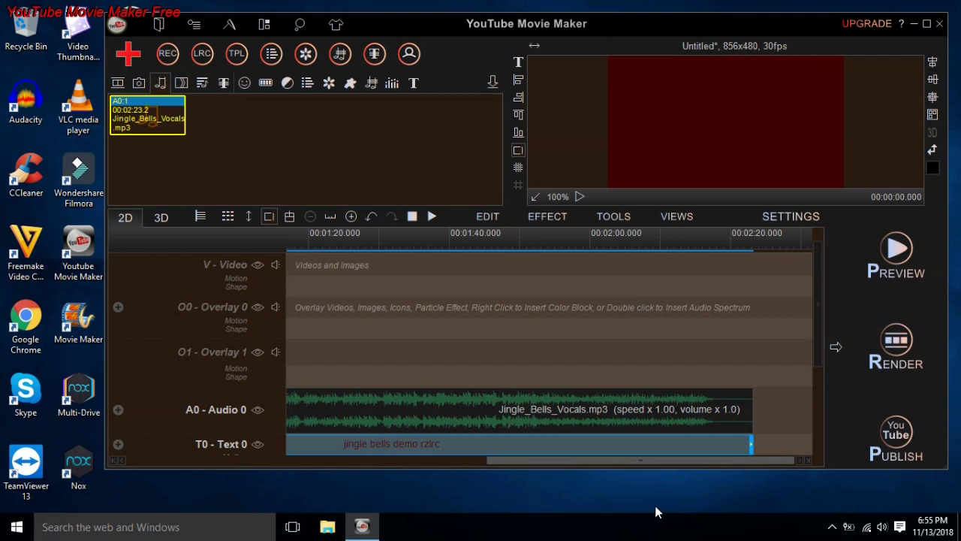
drag(662, 506, 432, 474)
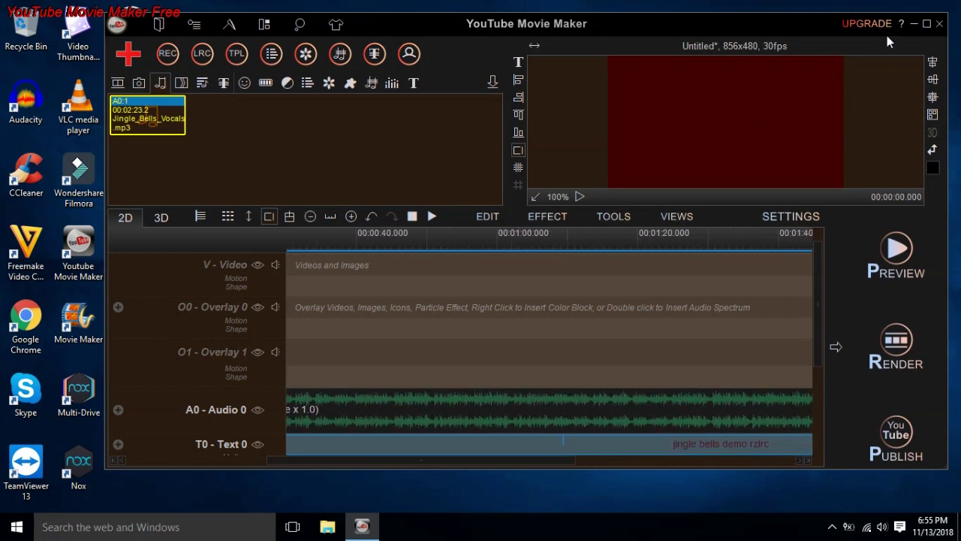
Maximize the editor window and play the project briefly from about 00:01:35.5.
click(927, 23)
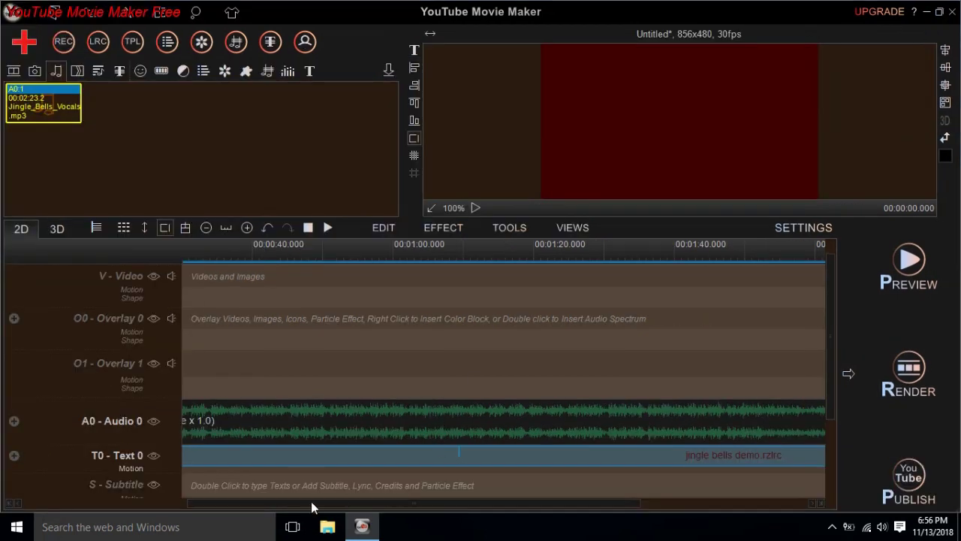
drag(284, 506, 465, 526)
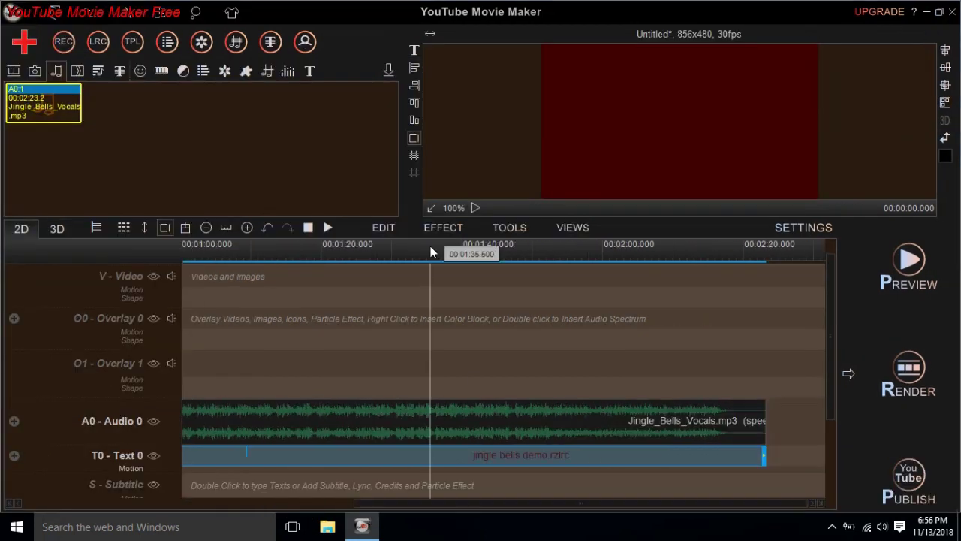
click(431, 249)
click(326, 225)
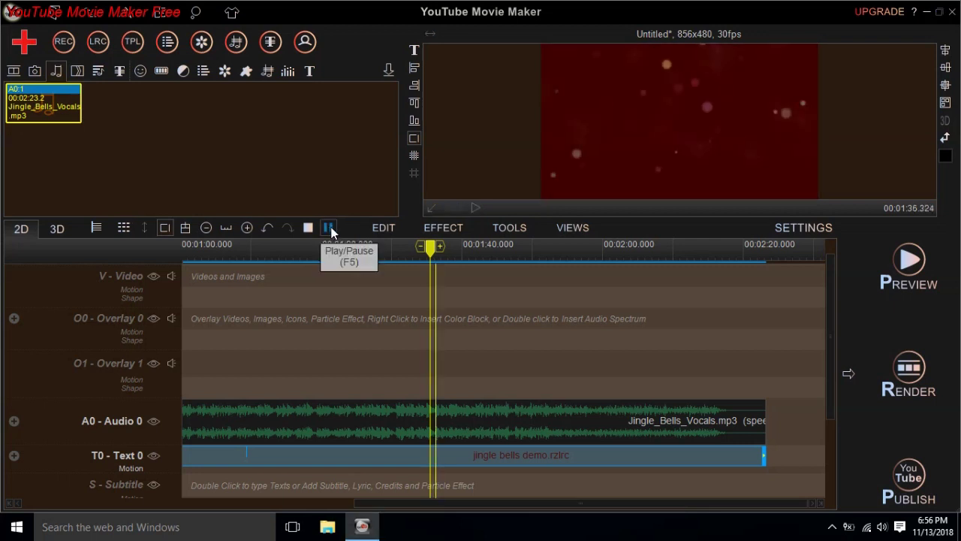
click(331, 233)
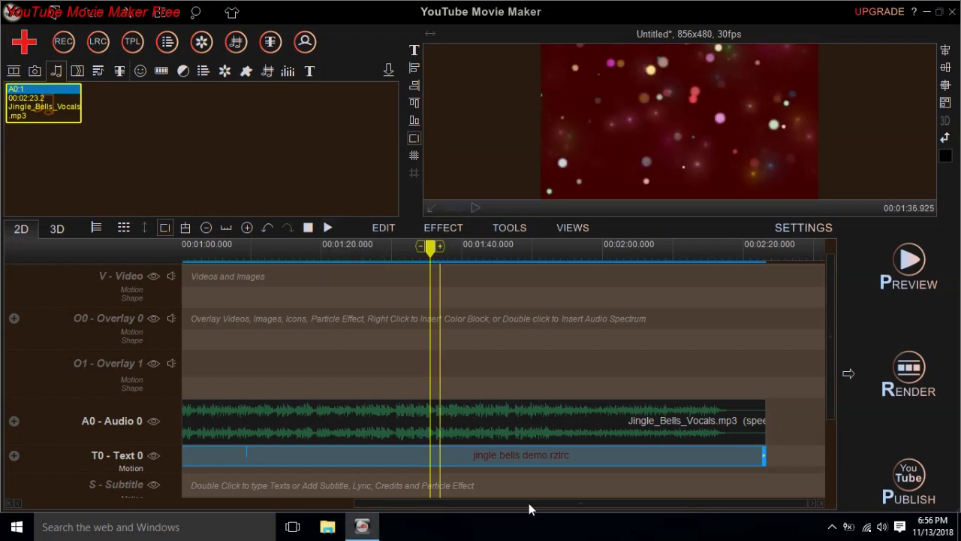
Play the project from about 00:00:52.7 through the last lyric line to check where the lyrics finish.
drag(529, 503, 304, 503)
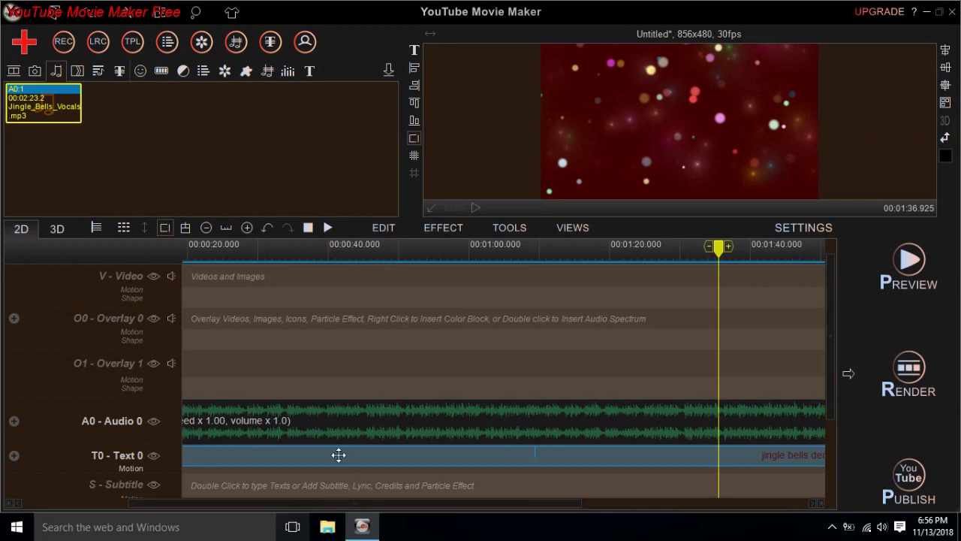
click(418, 246)
click(328, 227)
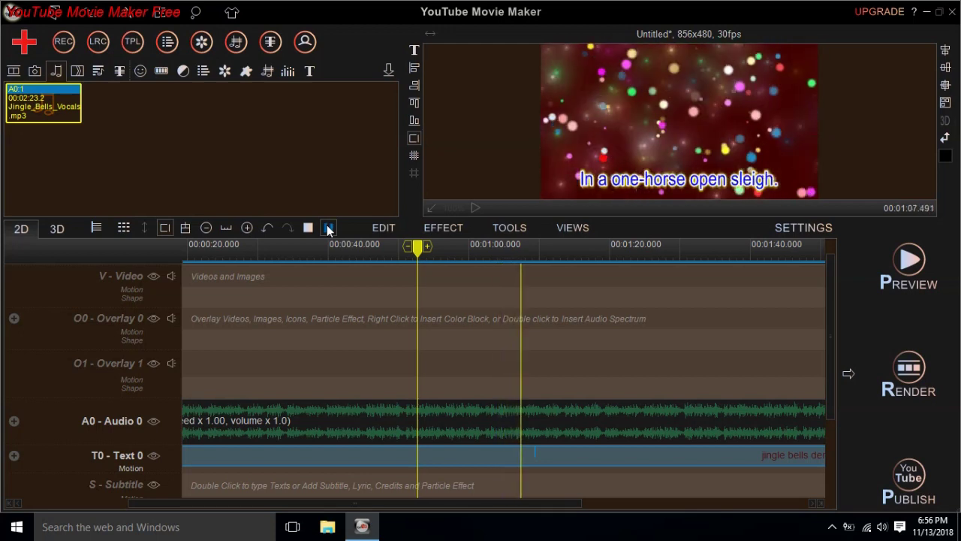
click(329, 228)
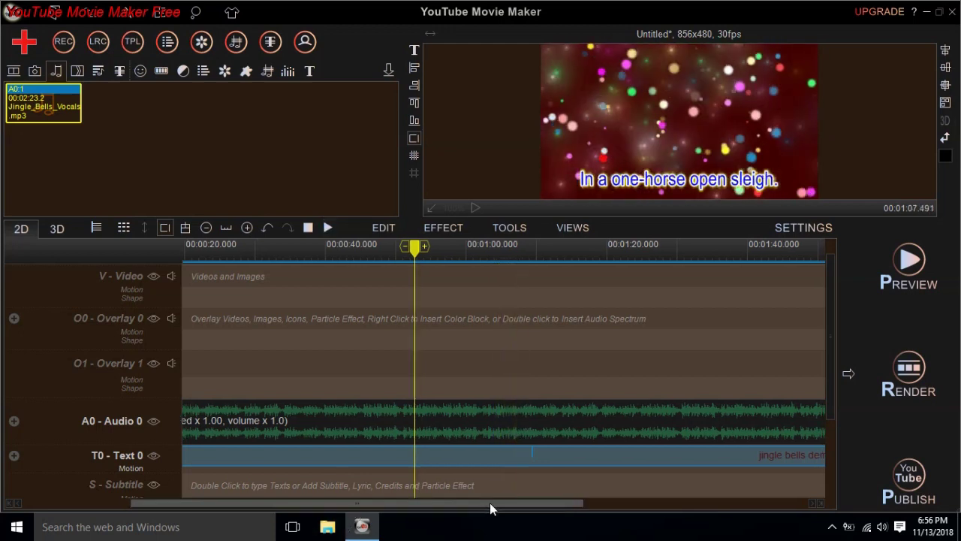
Trim the end of the lyrics clip to about 00:01:27 and the end of the audio clip to about 00:01:08.
drag(490, 503, 707, 511)
drag(764, 455, 371, 459)
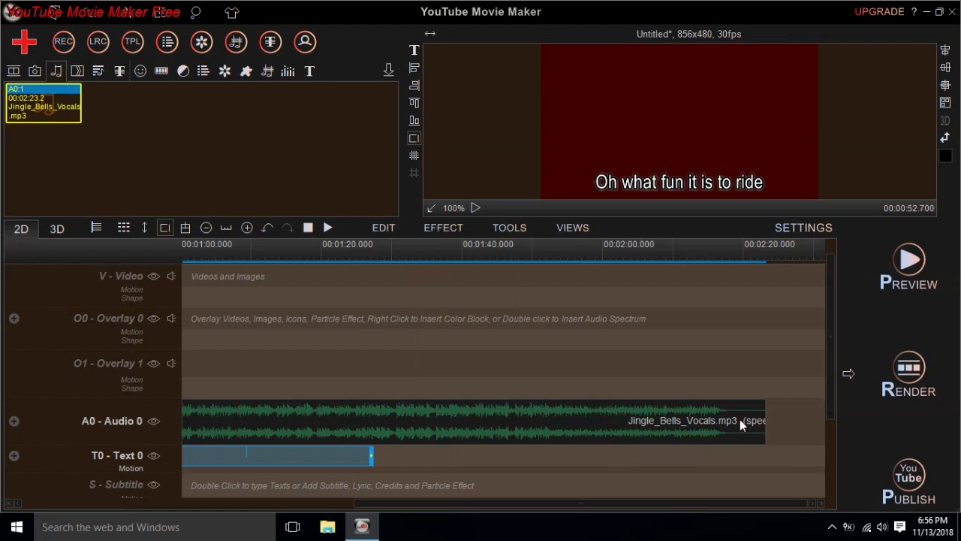
click(740, 419)
drag(766, 424, 635, 423)
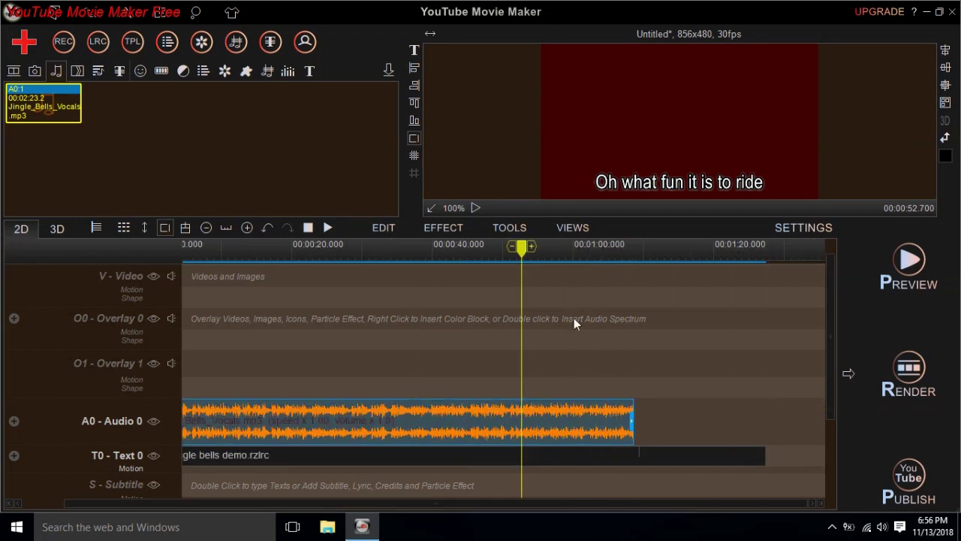
Play back the trimmed ending and shorten the lyrics clip to end together with the audio clip at about 00:01:08.
click(328, 228)
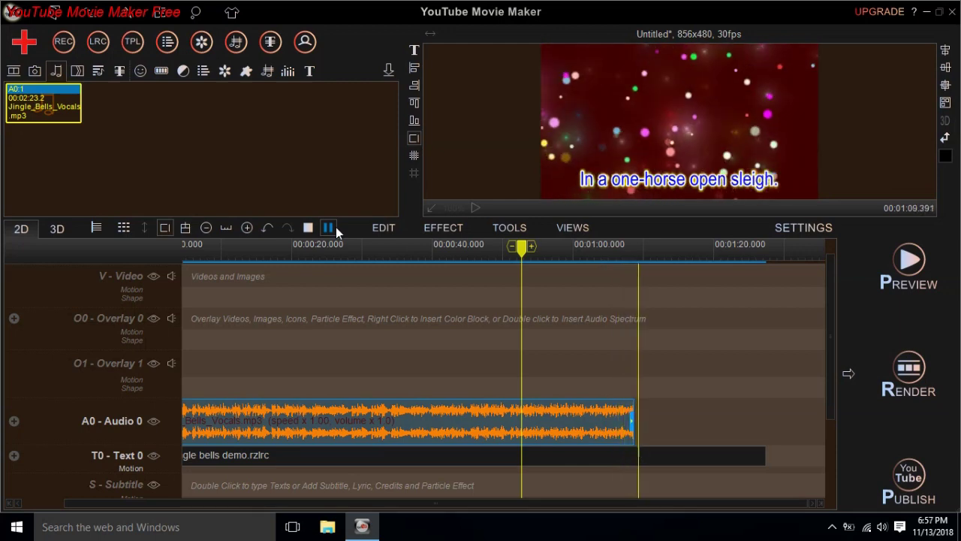
click(335, 226)
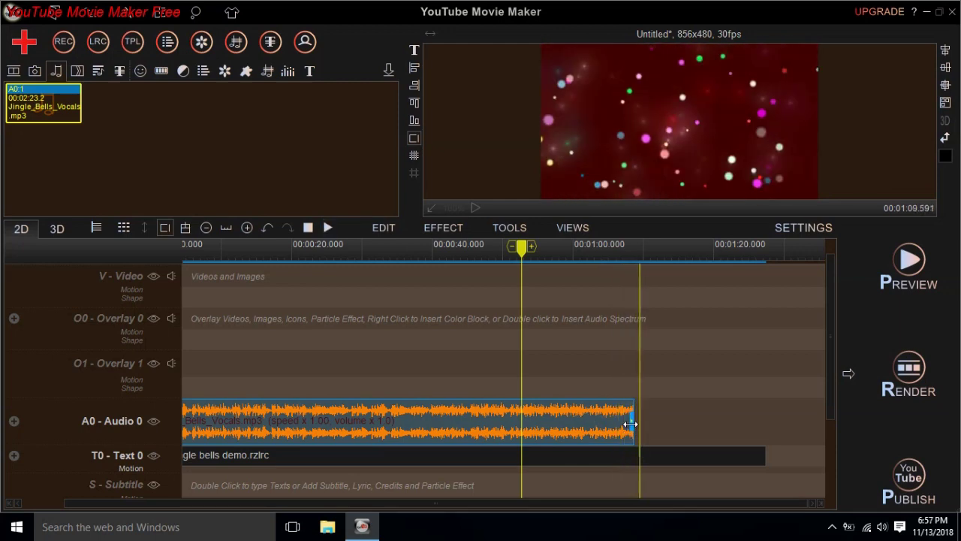
click(694, 459)
drag(763, 460, 660, 459)
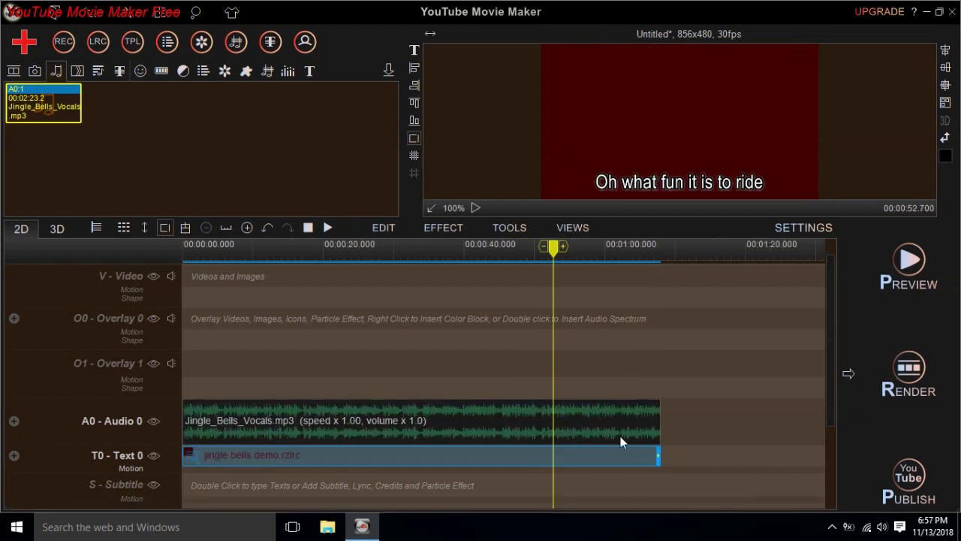
Place the playhead at 00:01:03.8 and play the last seconds of the project to check the ending.
click(616, 252)
click(633, 252)
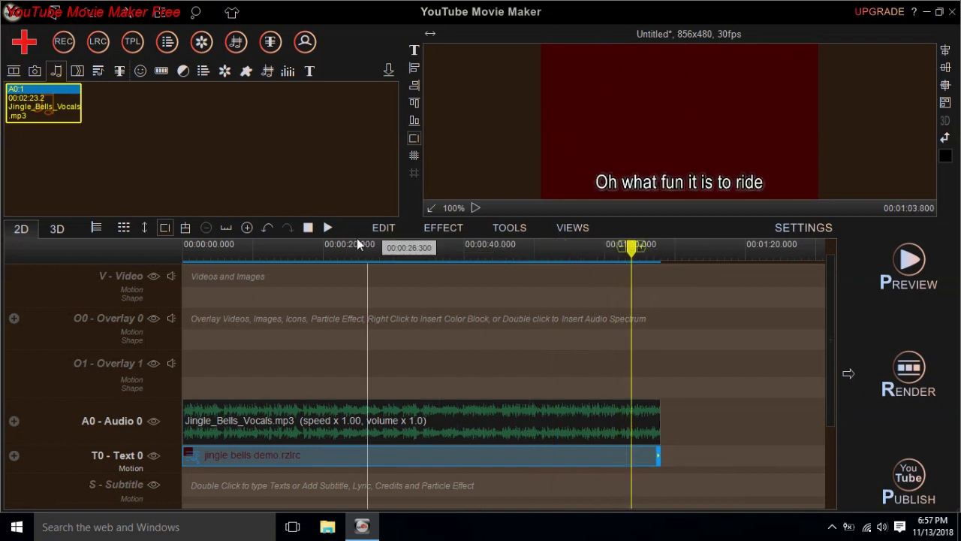
click(326, 228)
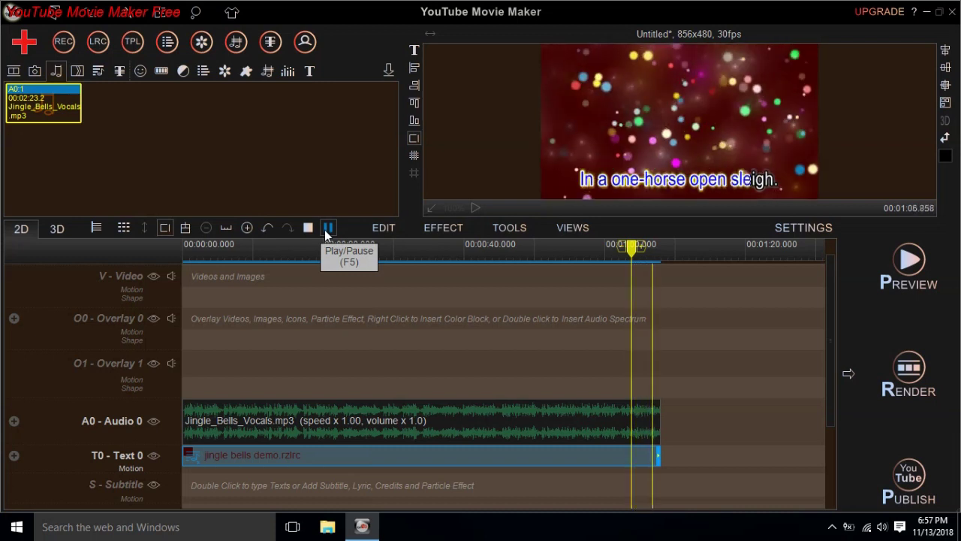
click(327, 231)
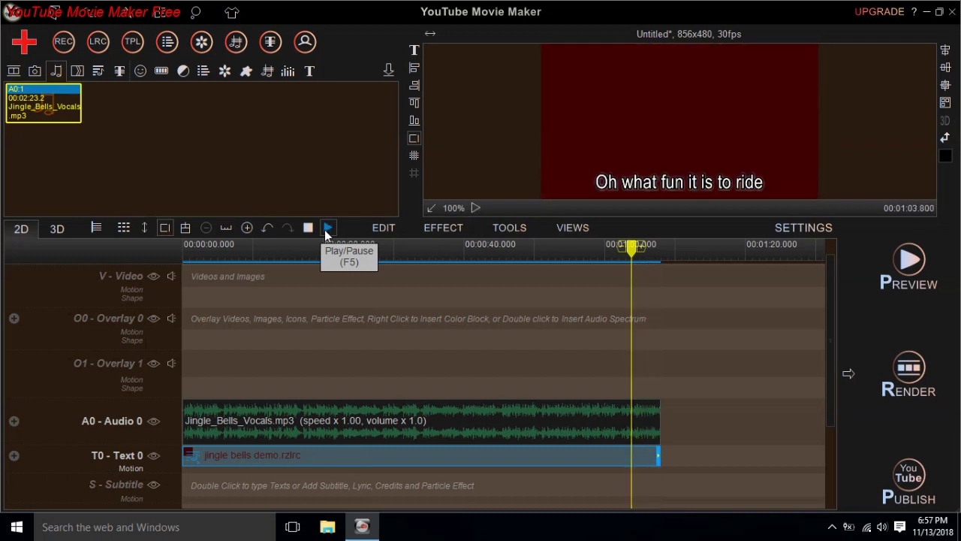
Enable audio fade on the Jingle_Bells_Vocals.mp3 clip with a 2-second fade-out, and play back the ending.
click(535, 433)
right_click(534, 433)
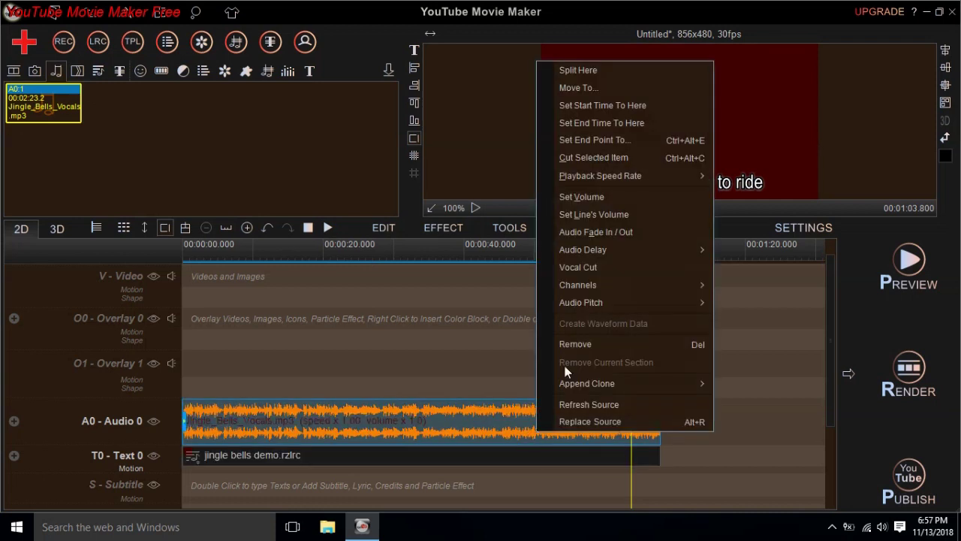
click(605, 235)
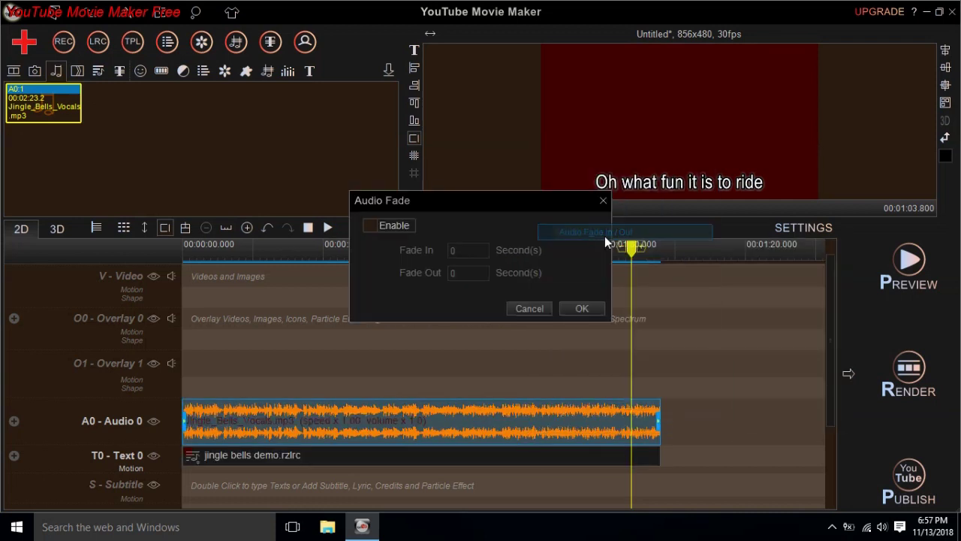
click(377, 228)
drag(475, 273, 417, 274)
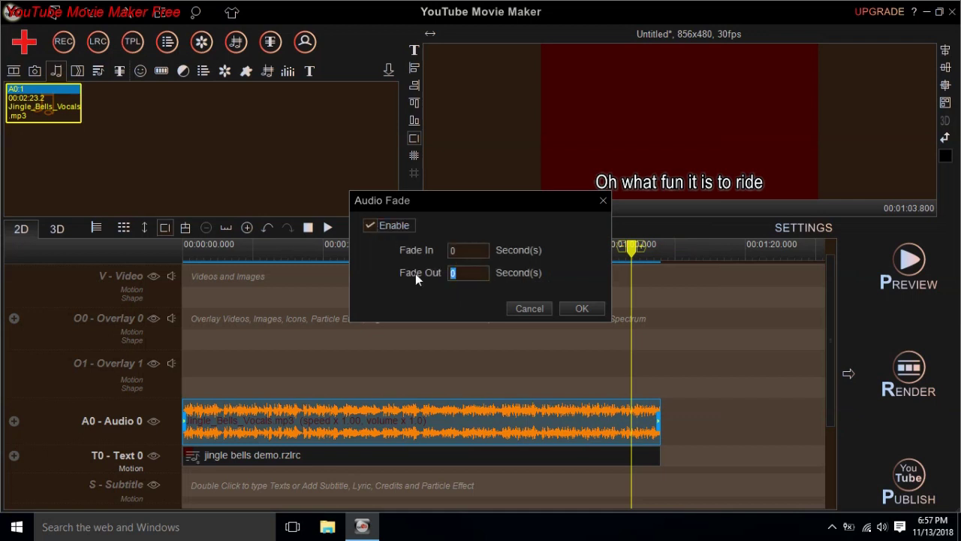
text(2)
click(585, 309)
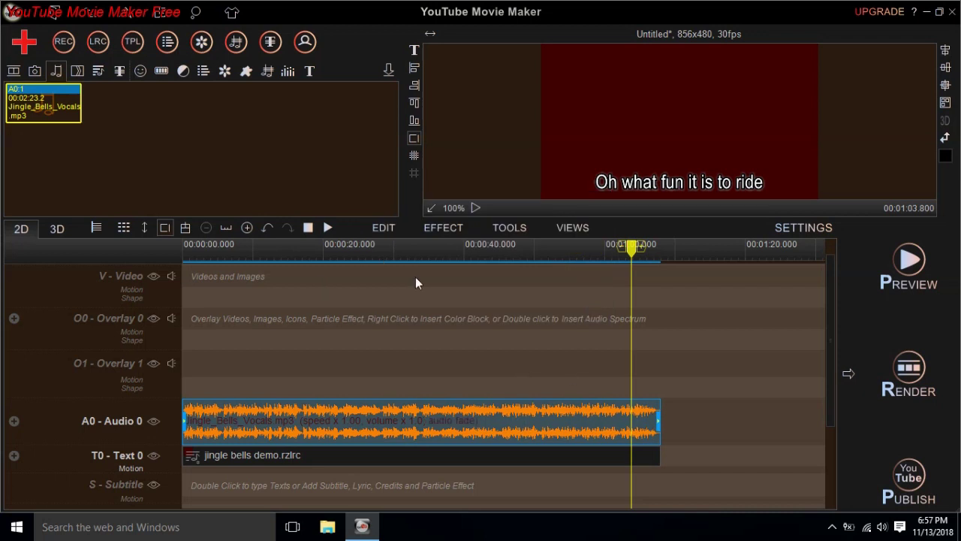
click(330, 227)
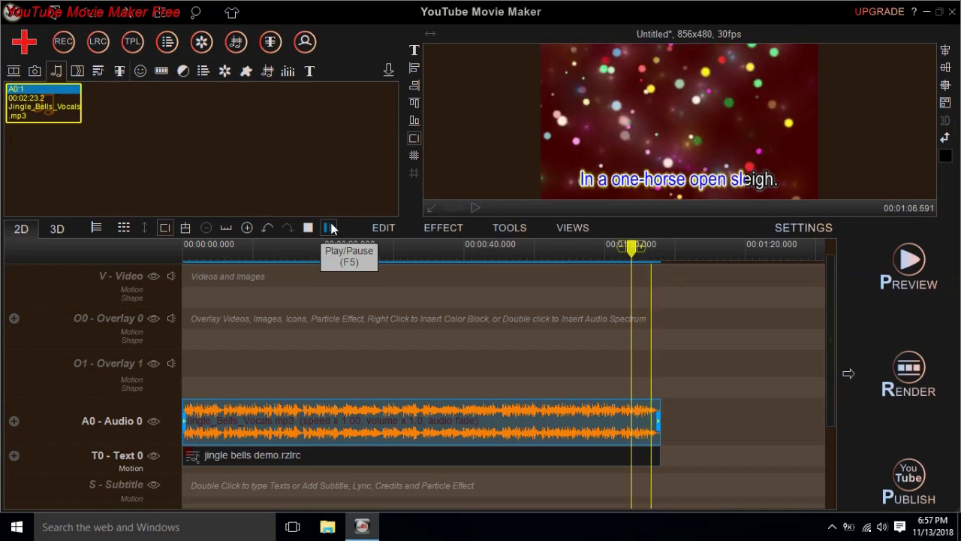
click(331, 228)
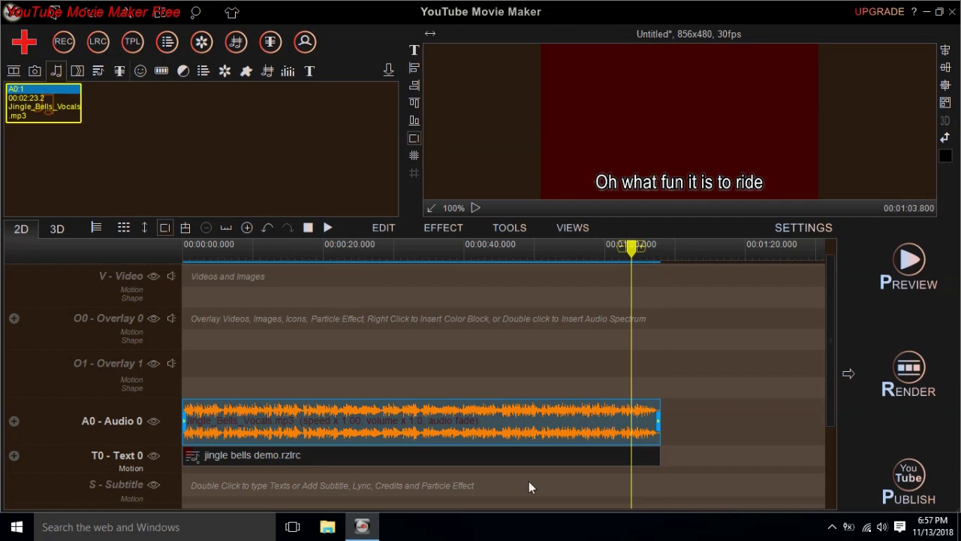
scroll(536, 388, down, 3)
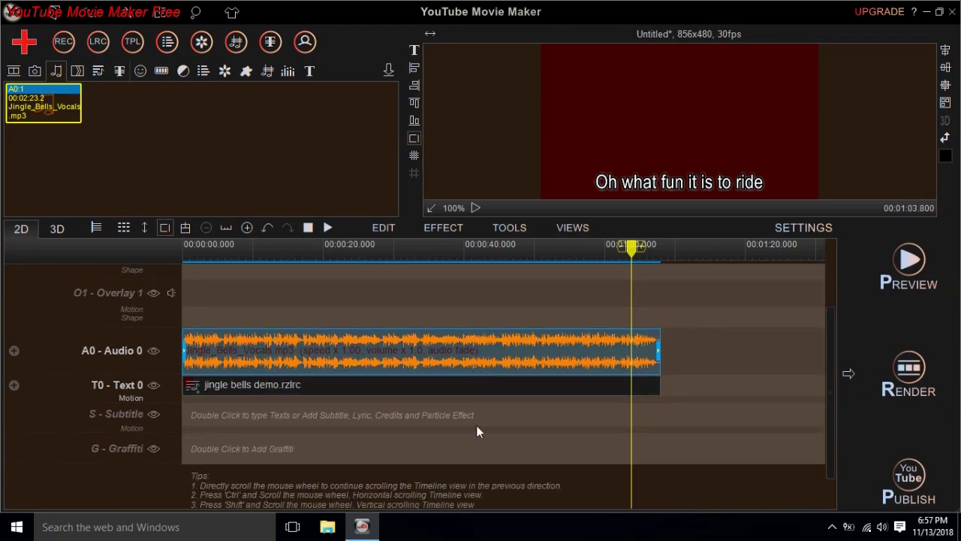
scroll(292, 424, up, 3)
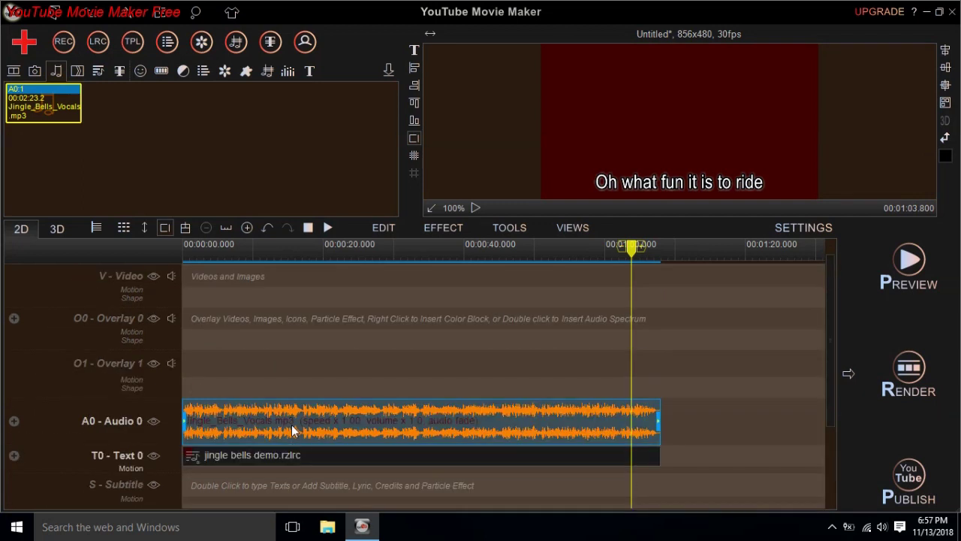
scroll(286, 366, up, 1)
scroll(286, 371, down, 3)
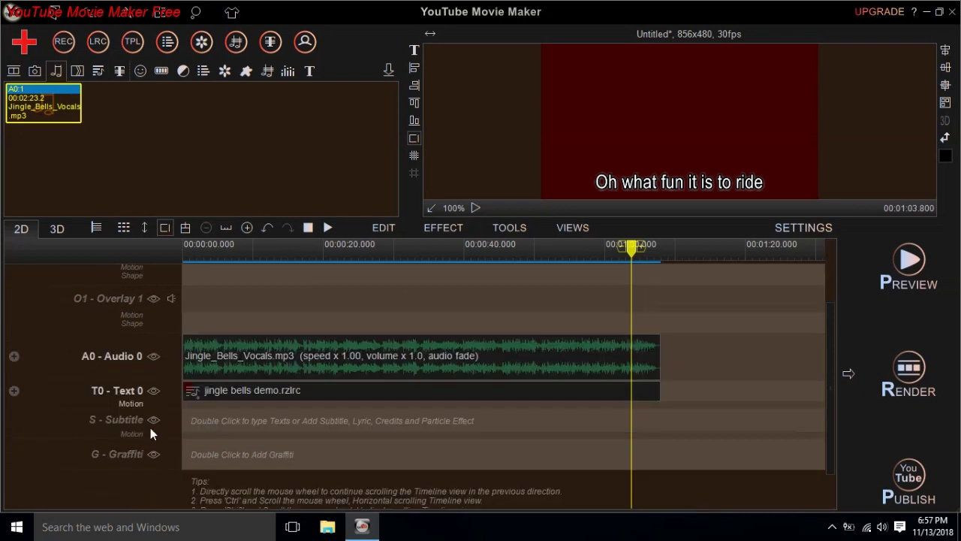
scroll(237, 427, up, 4)
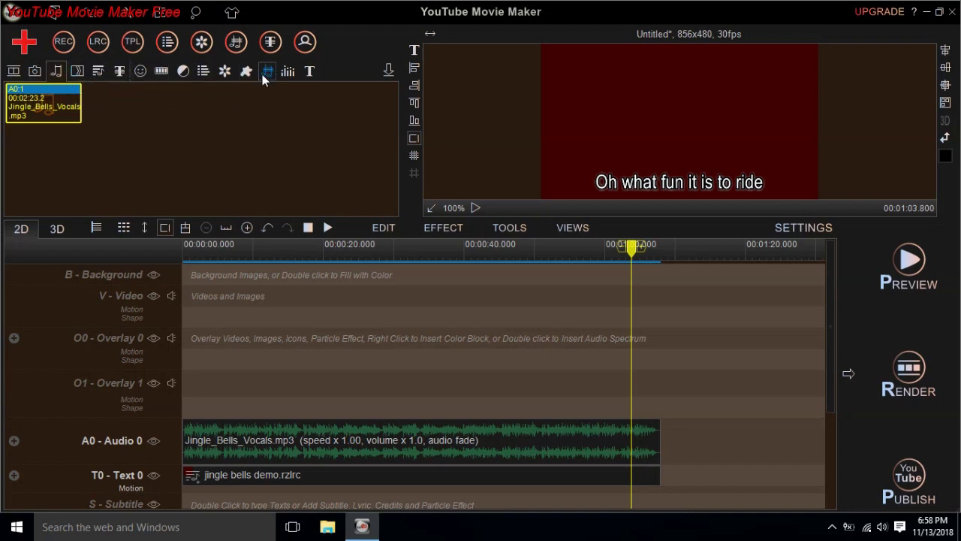
scroll(290, 307, down, 3)
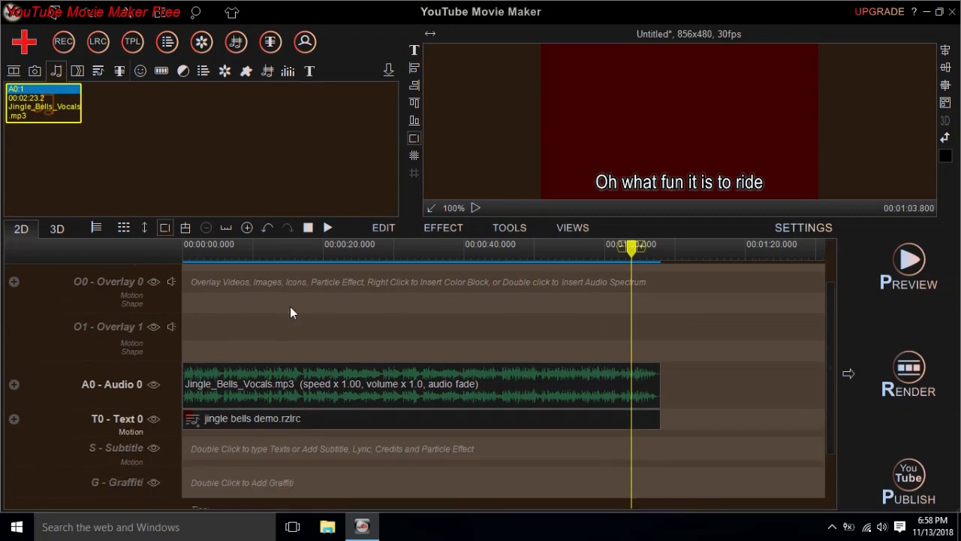
scroll(211, 379, up, 1)
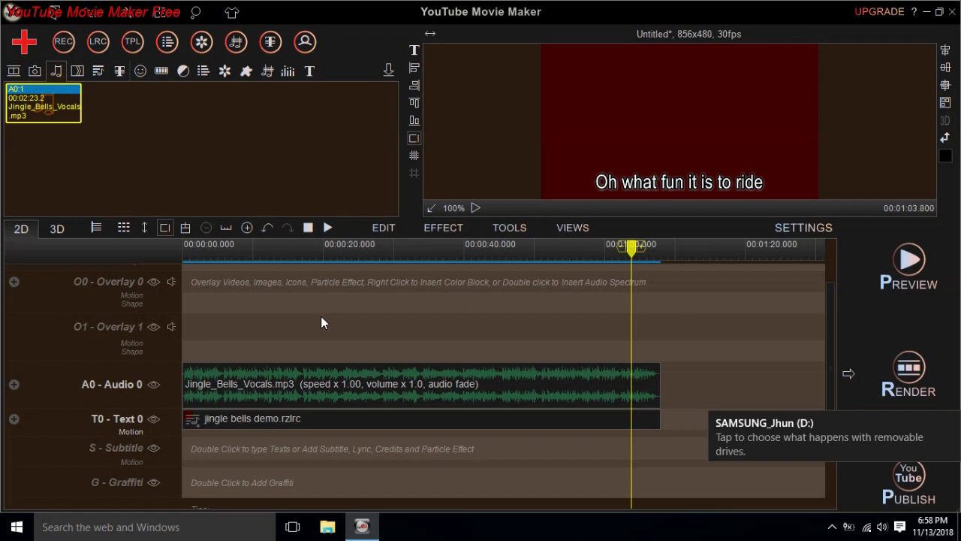
click(28, 72)
click(28, 45)
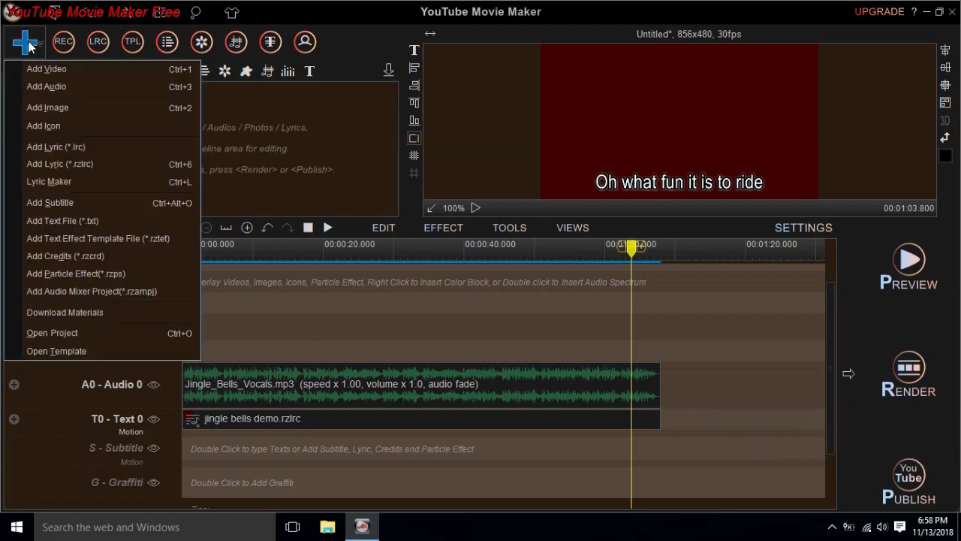
click(143, 110)
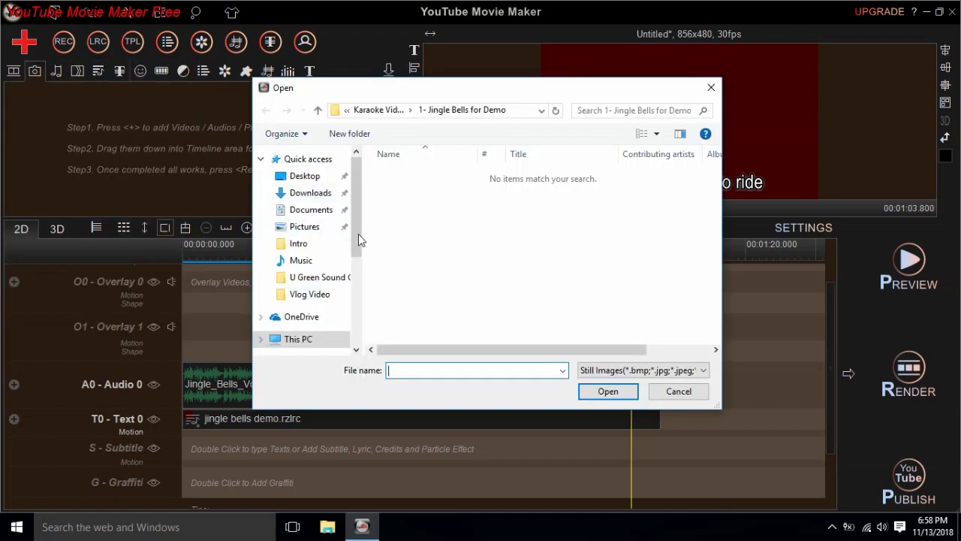
drag(359, 235, 362, 270)
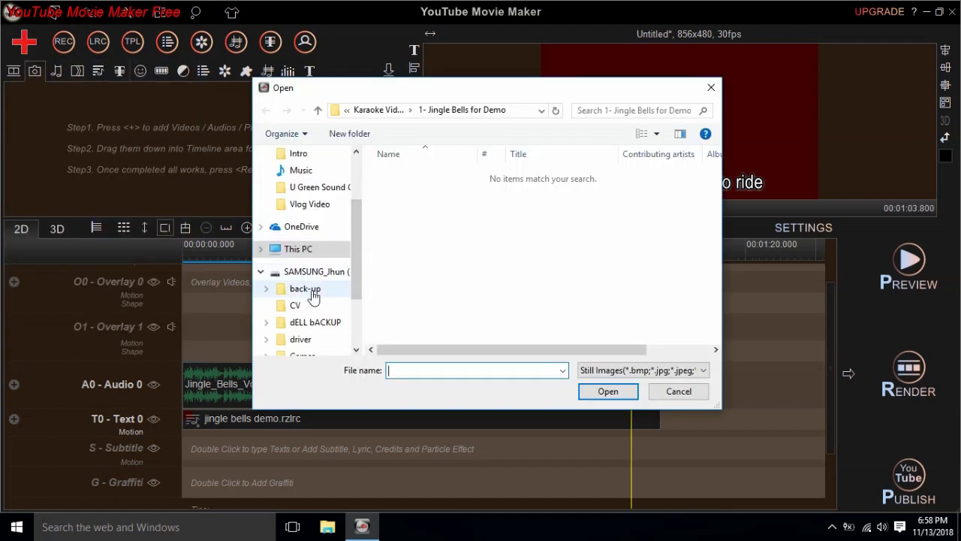
click(316, 321)
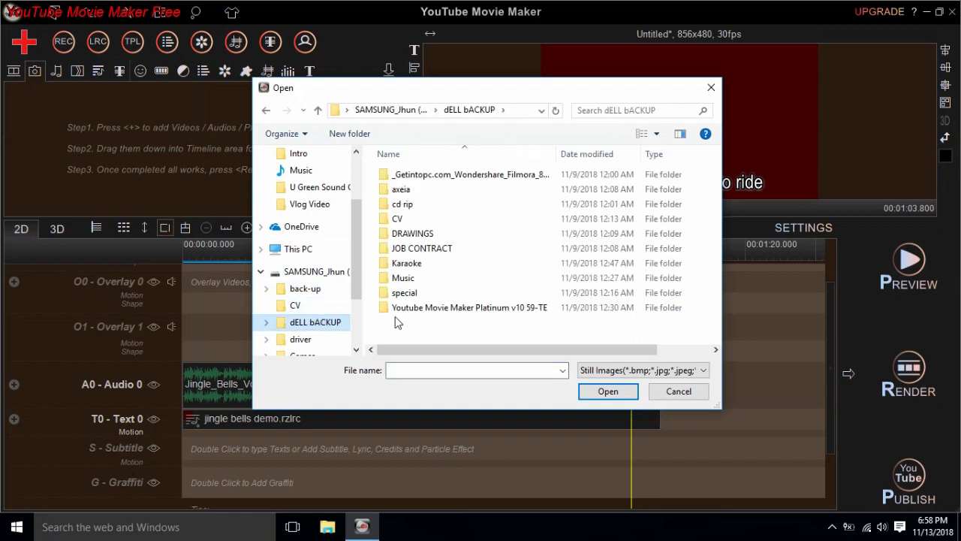
click(421, 268)
double_click(410, 264)
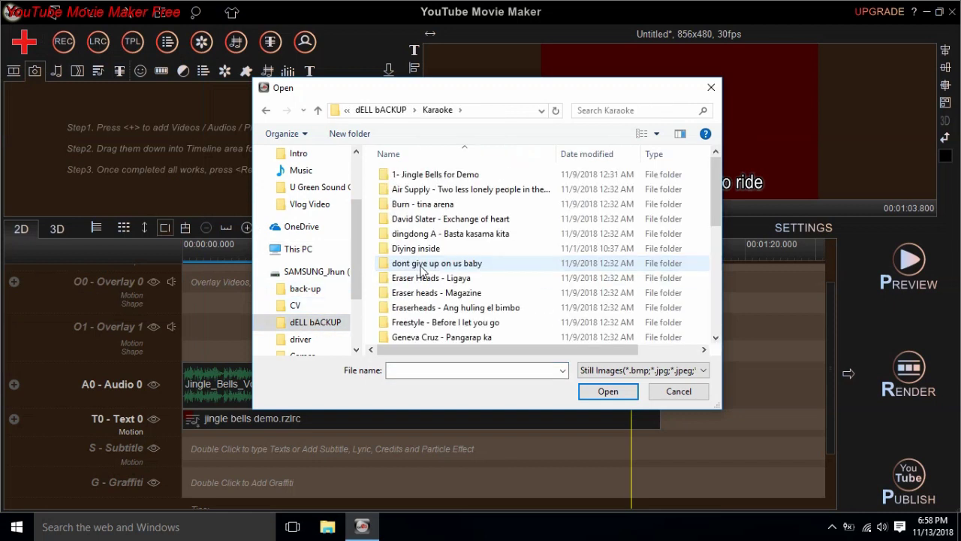
scroll(518, 244, down, 7)
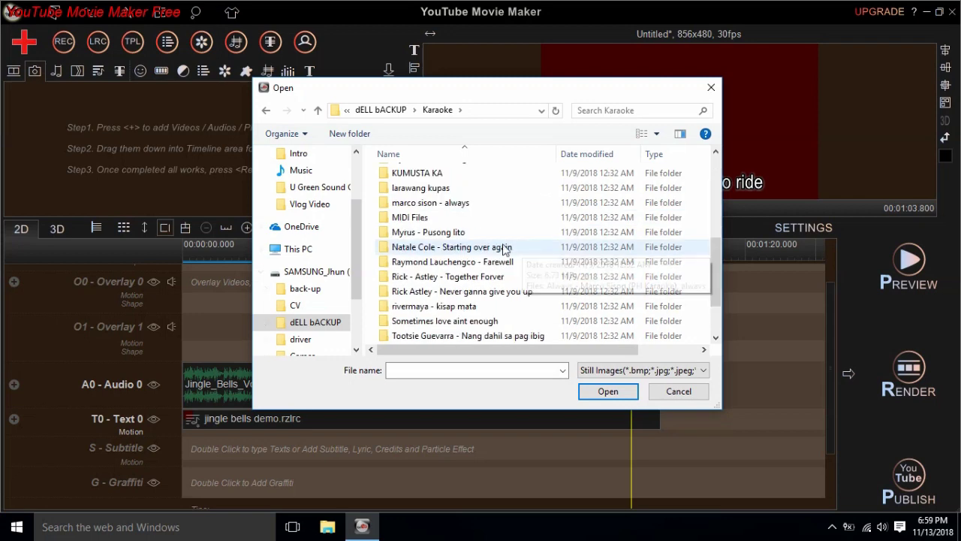
scroll(505, 248, up, 7)
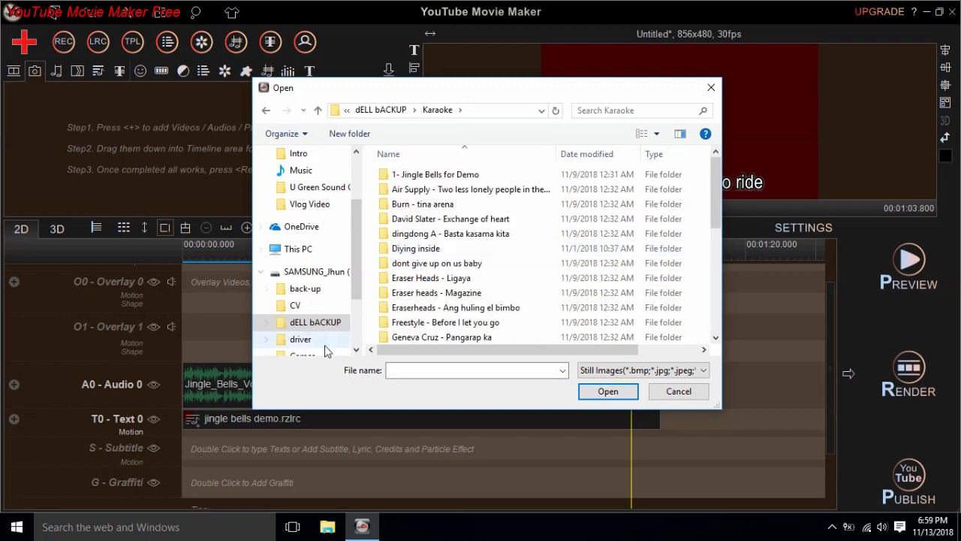
click(316, 325)
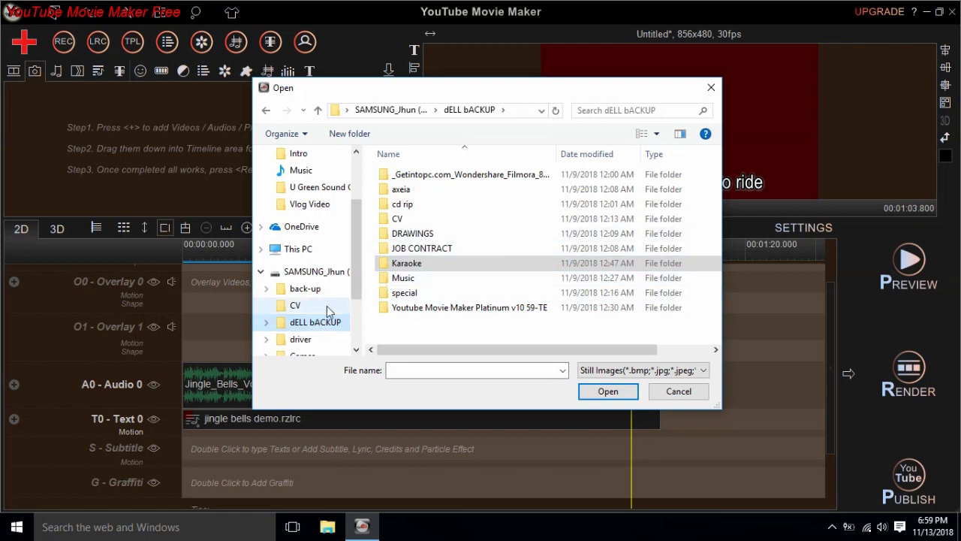
click(440, 283)
double_click(440, 283)
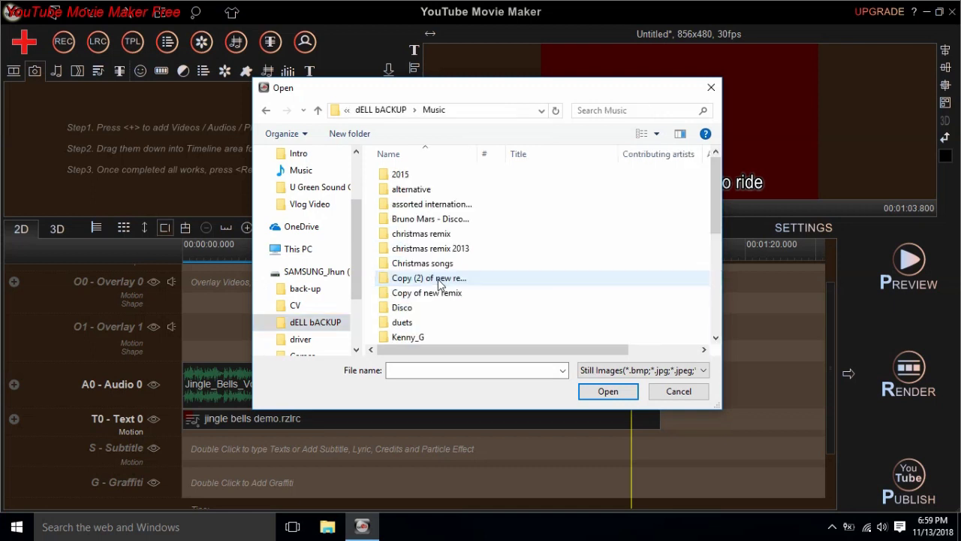
click(266, 113)
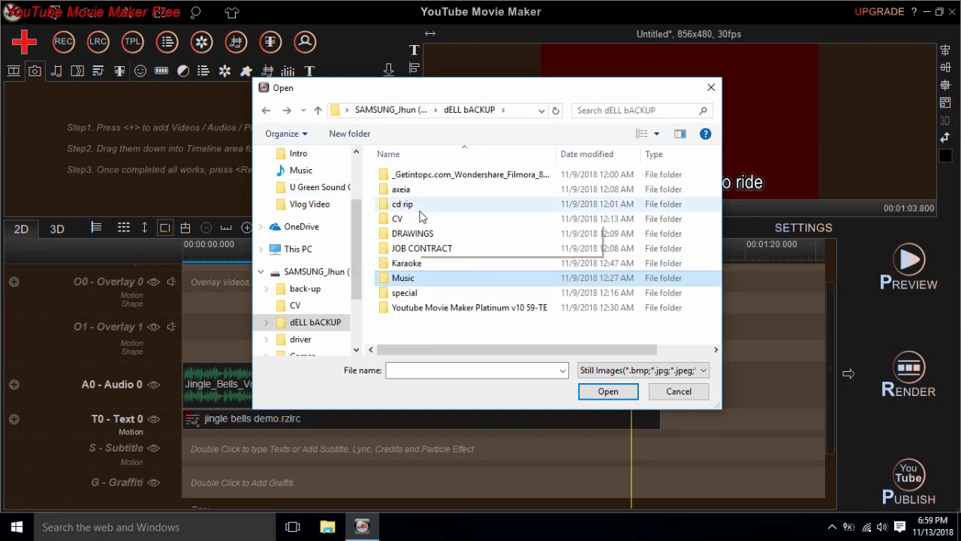
double_click(423, 262)
click(433, 254)
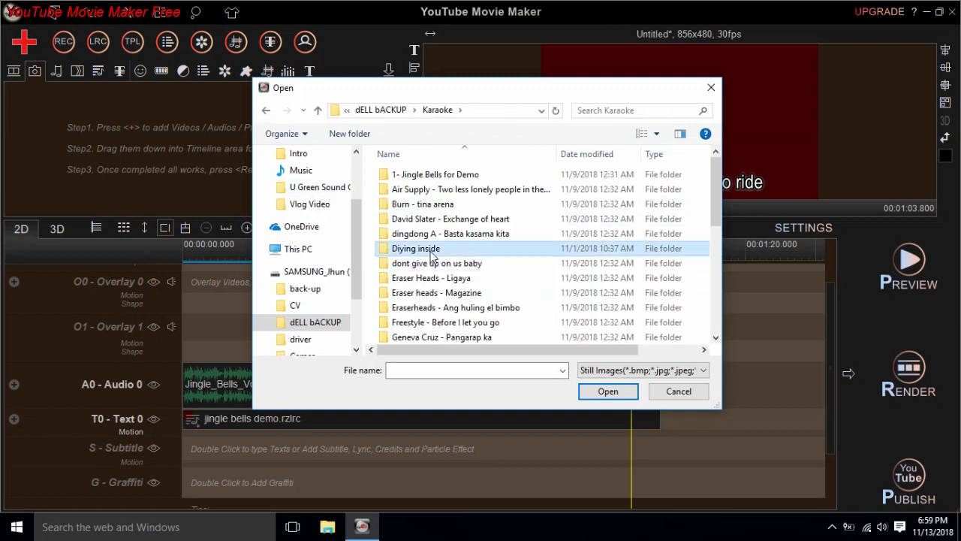
scroll(458, 247, down, 6)
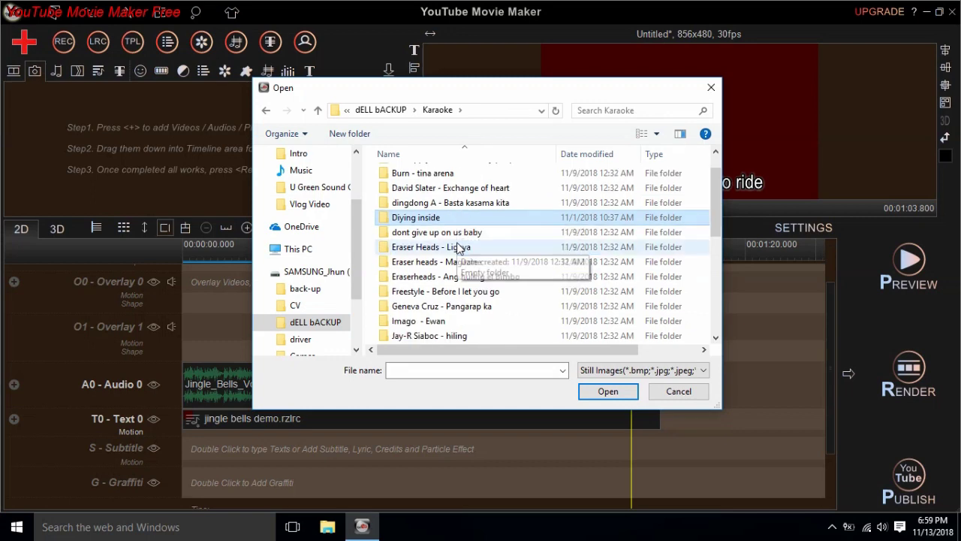
scroll(458, 247, up, 6)
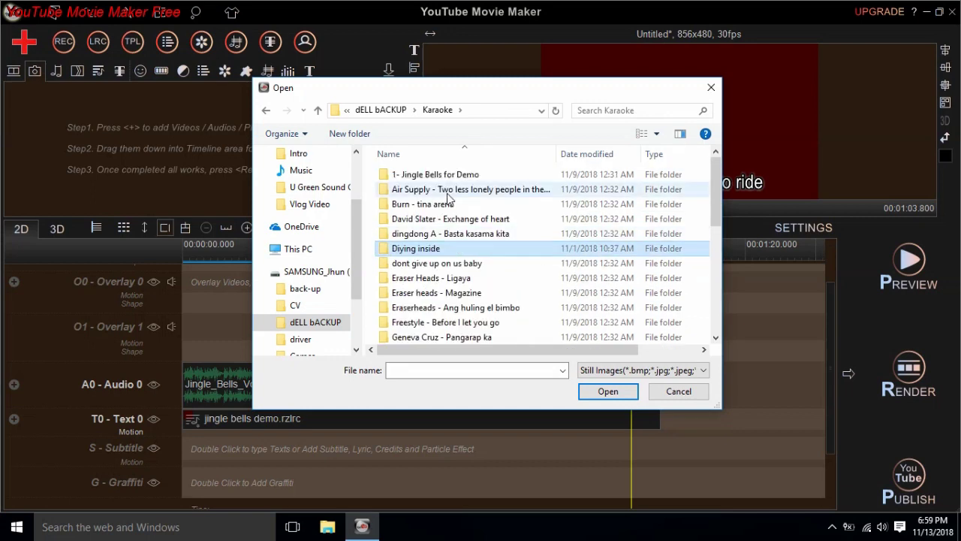
double_click(389, 171)
click(265, 110)
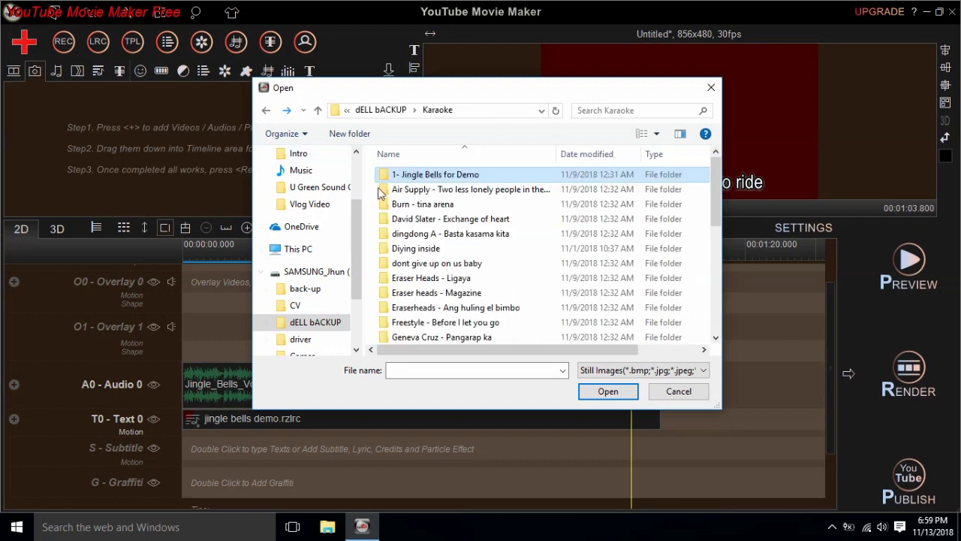
click(420, 205)
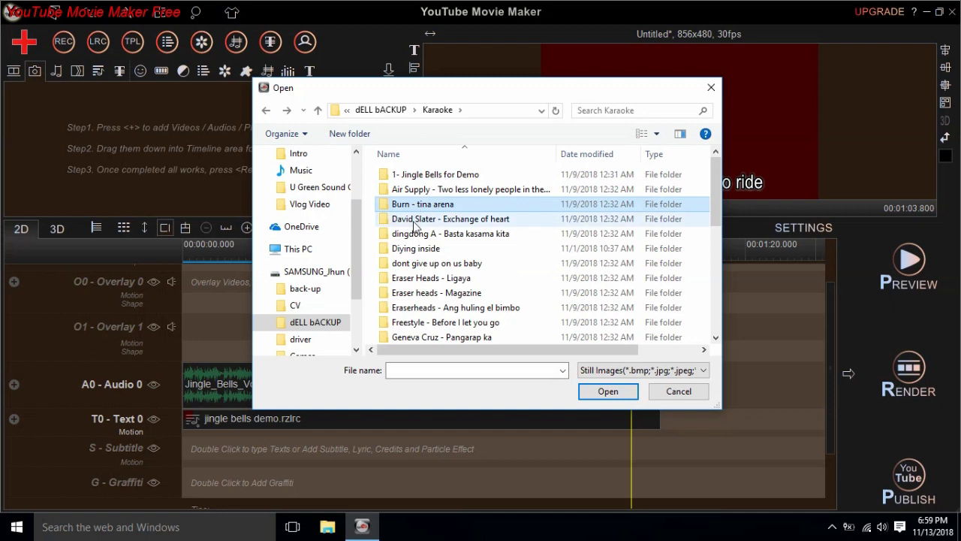
scroll(421, 286, down, 8)
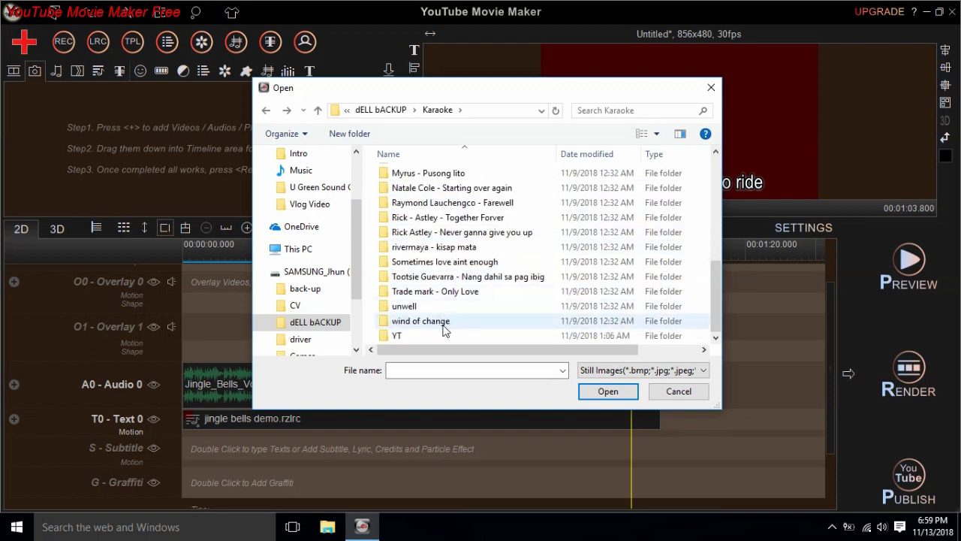
click(428, 321)
double_click(419, 335)
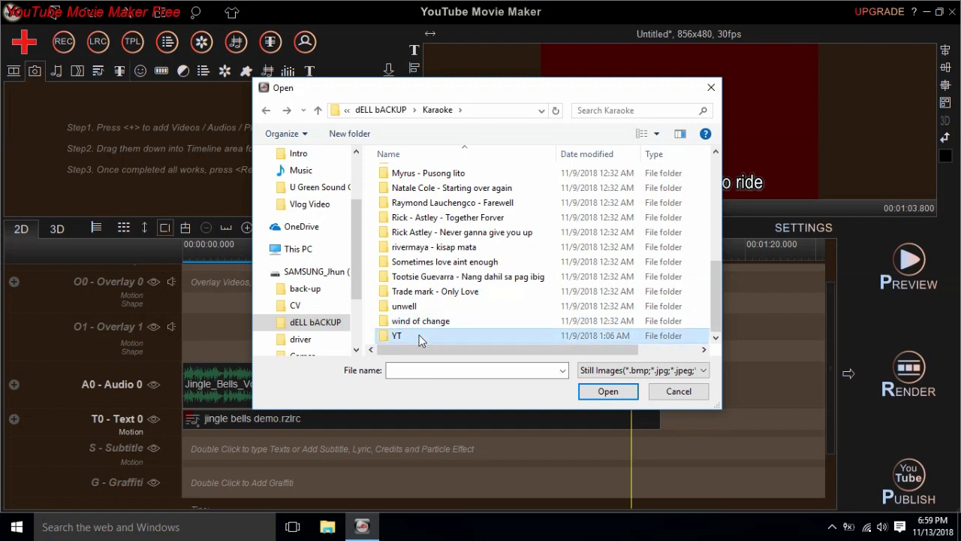
double_click(457, 175)
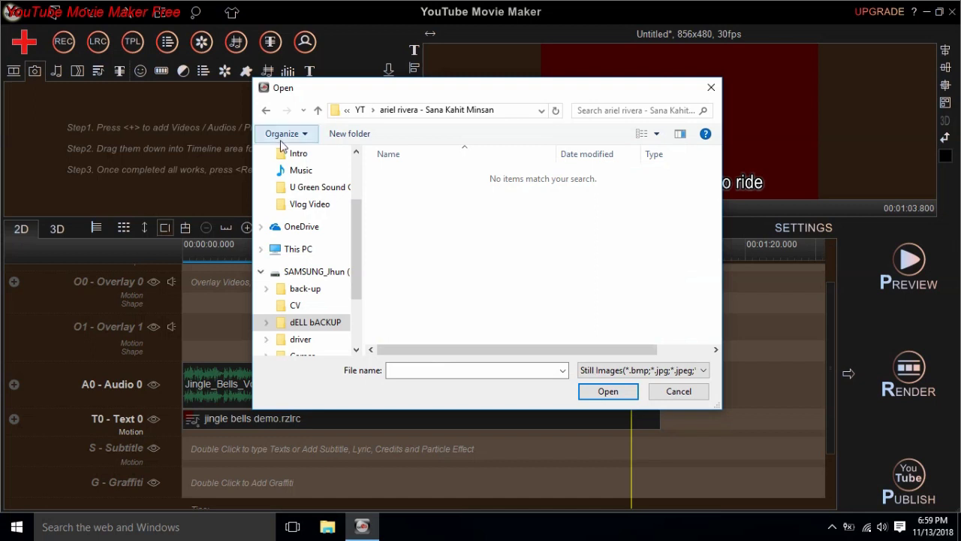
click(266, 111)
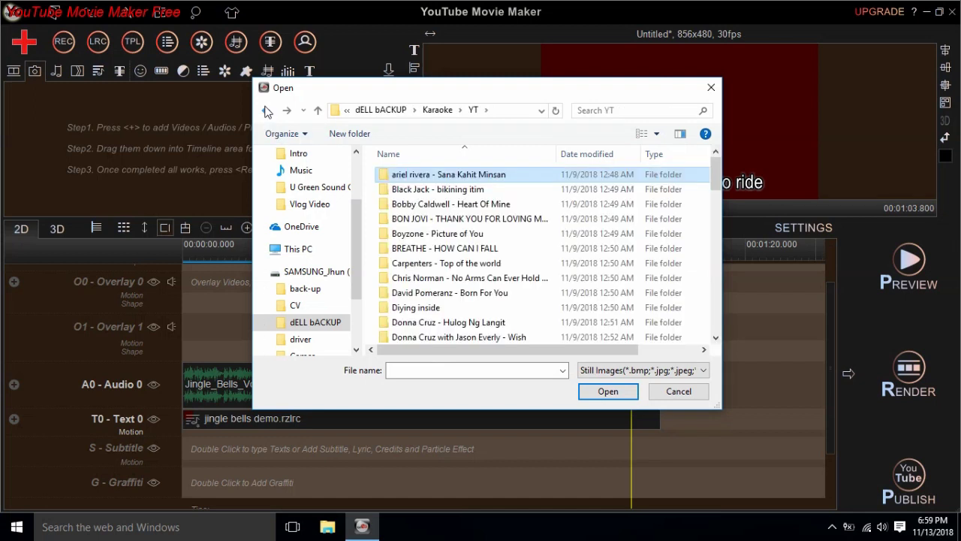
drag(358, 257, 359, 228)
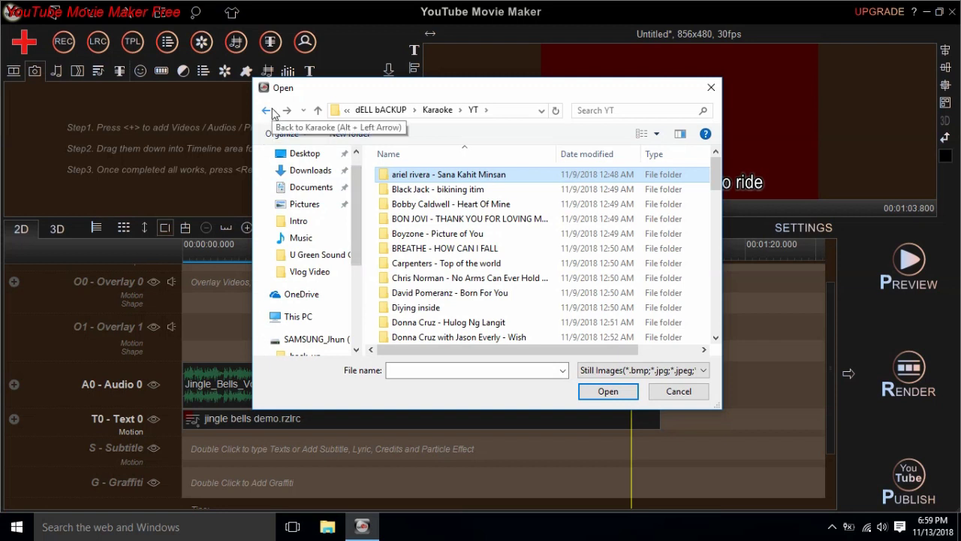
click(267, 111)
click(423, 262)
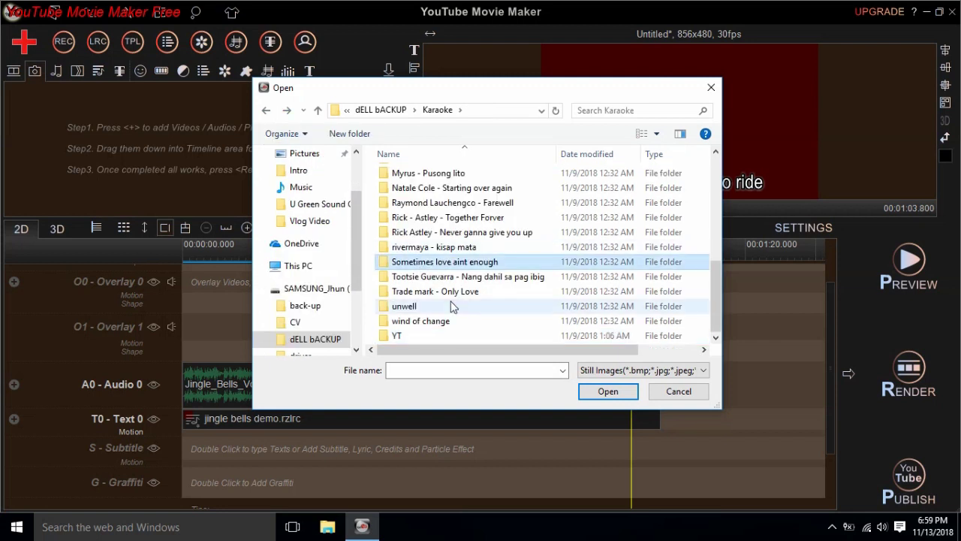
double_click(449, 306)
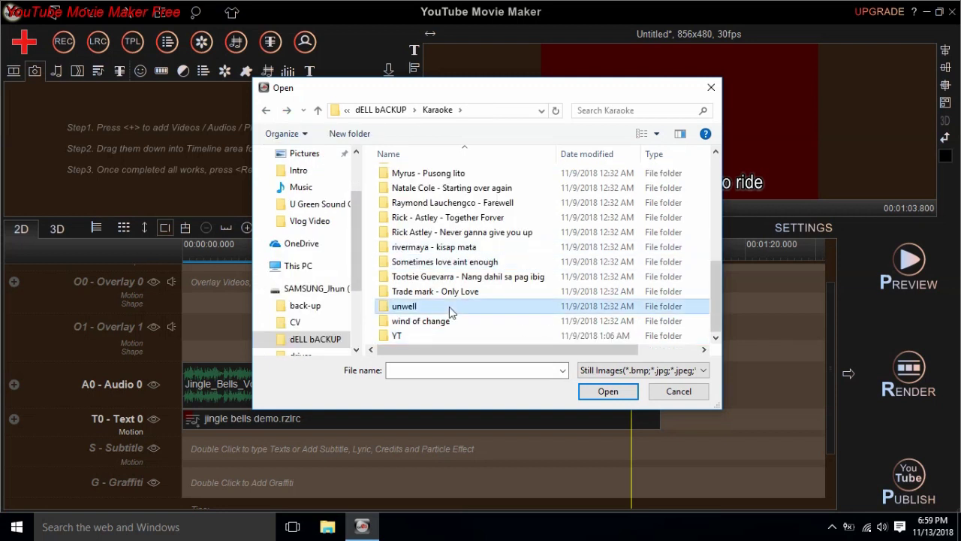
click(266, 109)
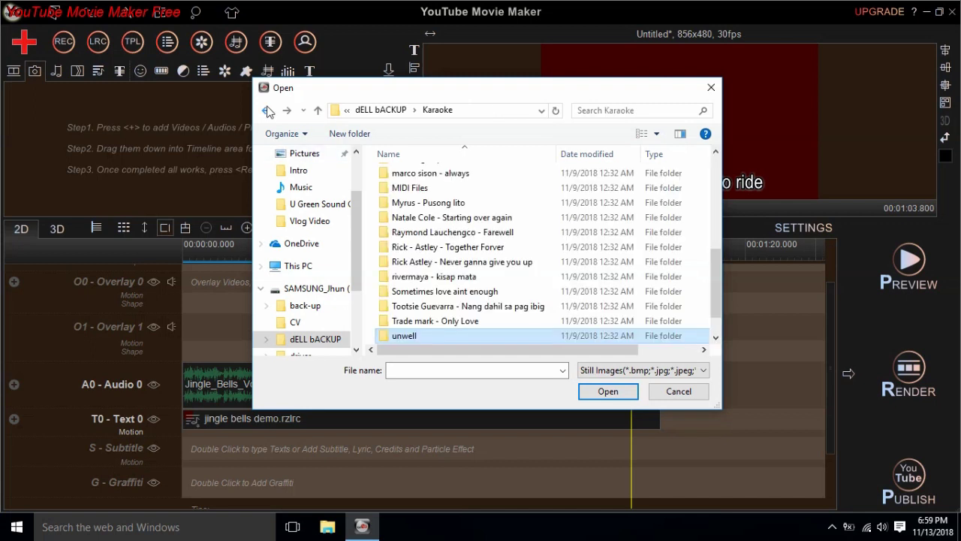
double_click(407, 188)
click(266, 111)
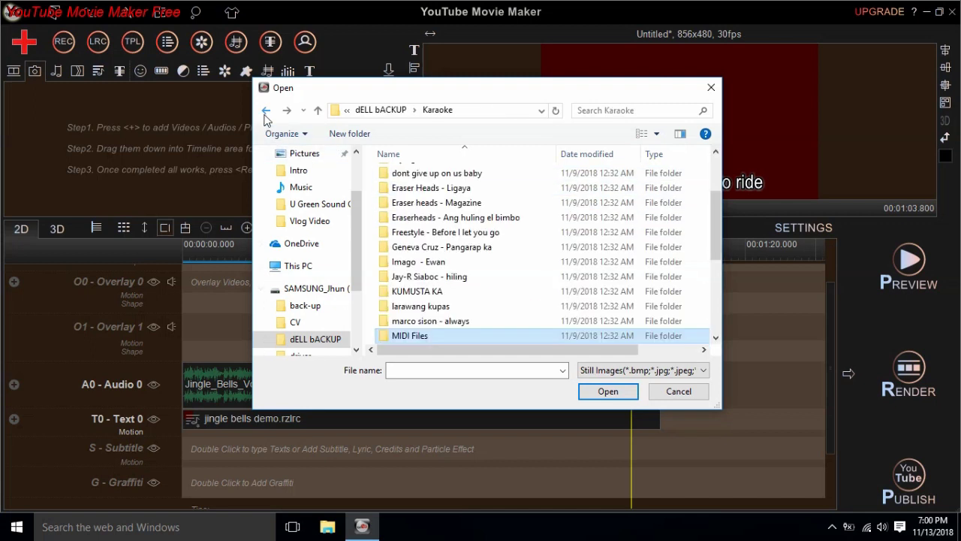
click(711, 87)
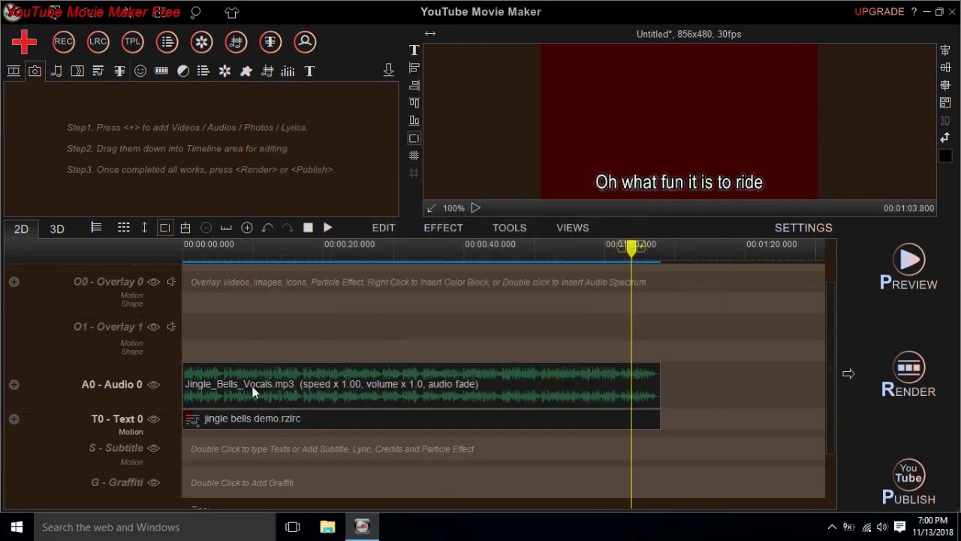
Show the text effect templates (.rztet) in the media library.
scroll(253, 386, up, 2)
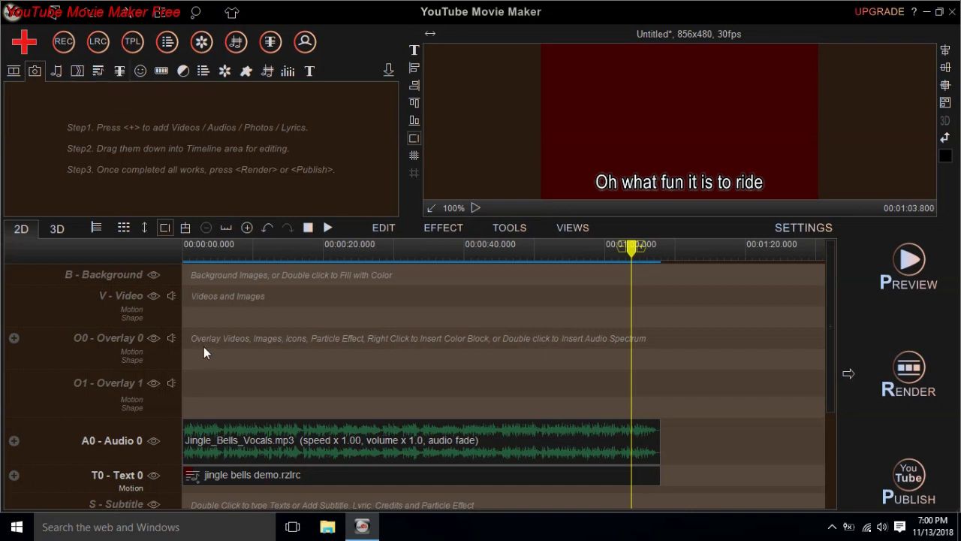
scroll(203, 351, down, 5)
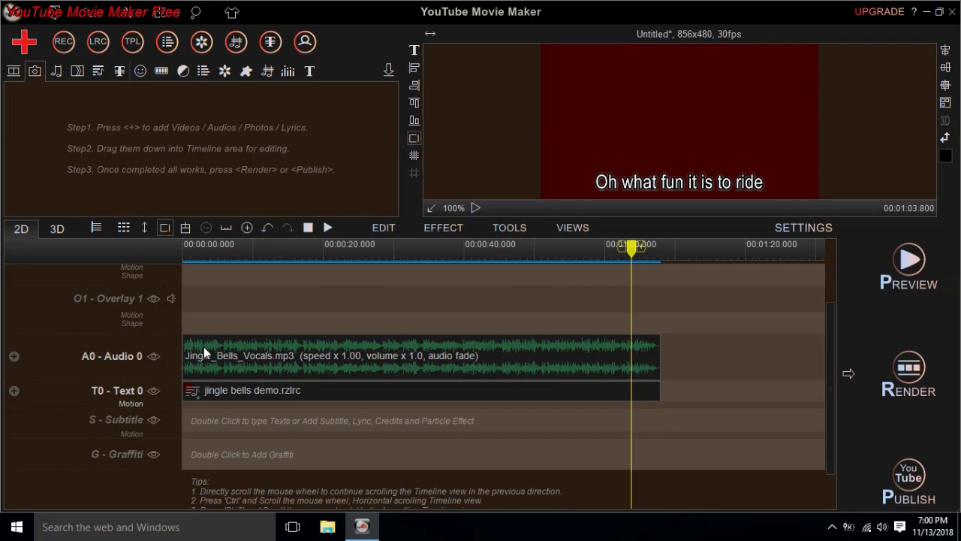
scroll(204, 352, up, 4)
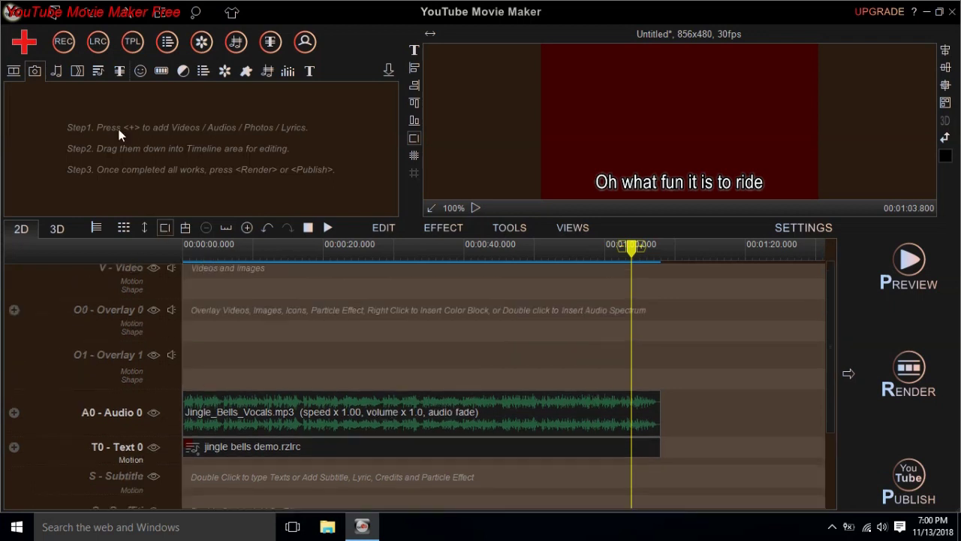
click(119, 70)
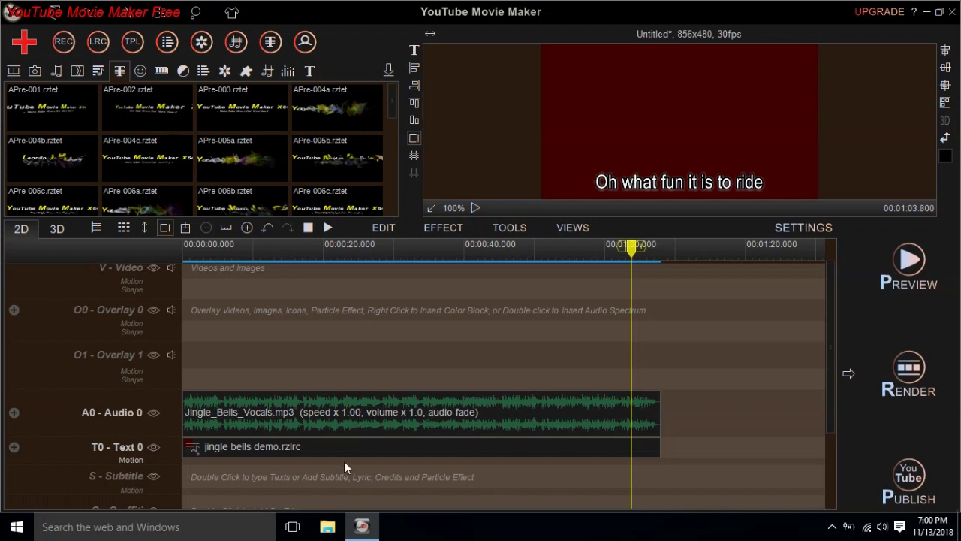
Shift the Jingle_Bells_Vocals.mp3 audio clip and the jingle bells demo.rzlrc lyrics clip so both start at about 00:00:05.
scroll(263, 463, up, 1)
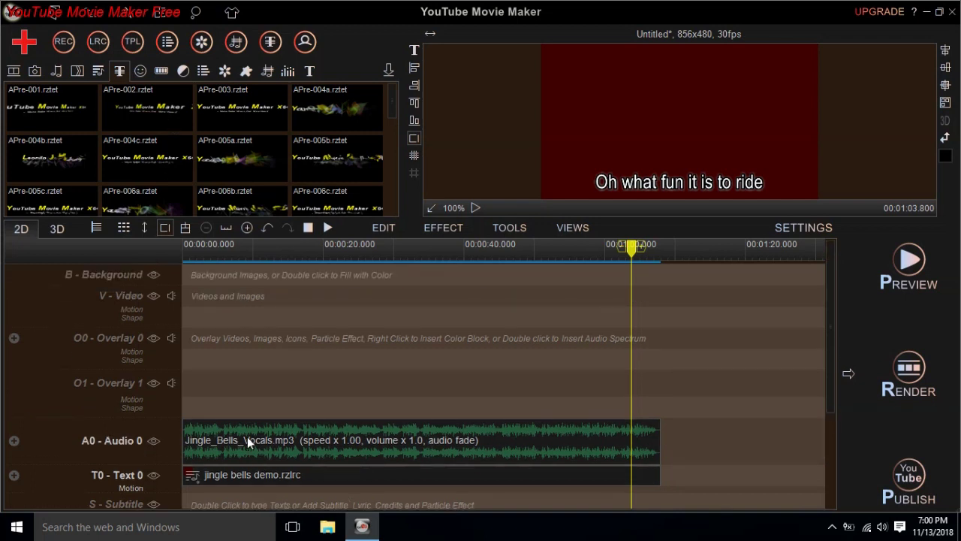
drag(253, 433, 287, 441)
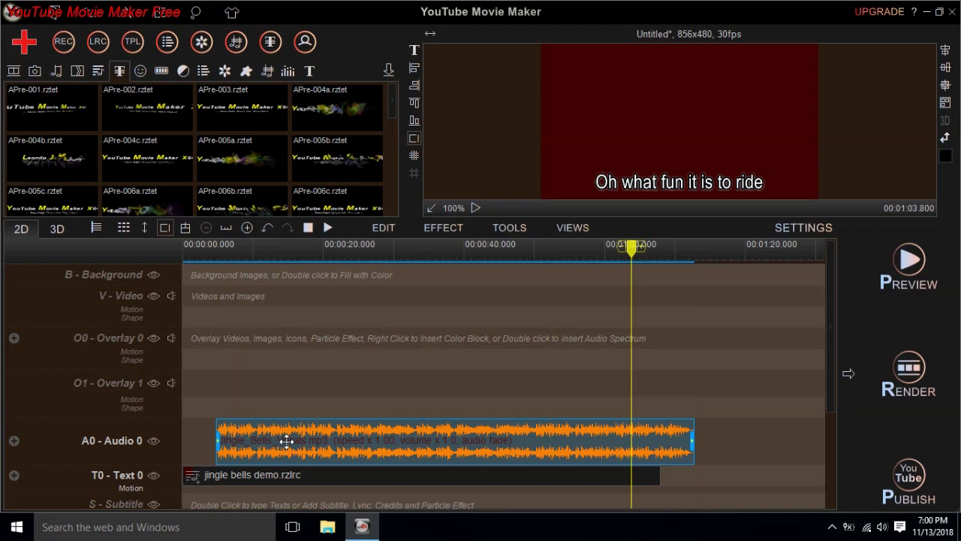
drag(239, 436, 269, 419)
scroll(259, 376, down, 1)
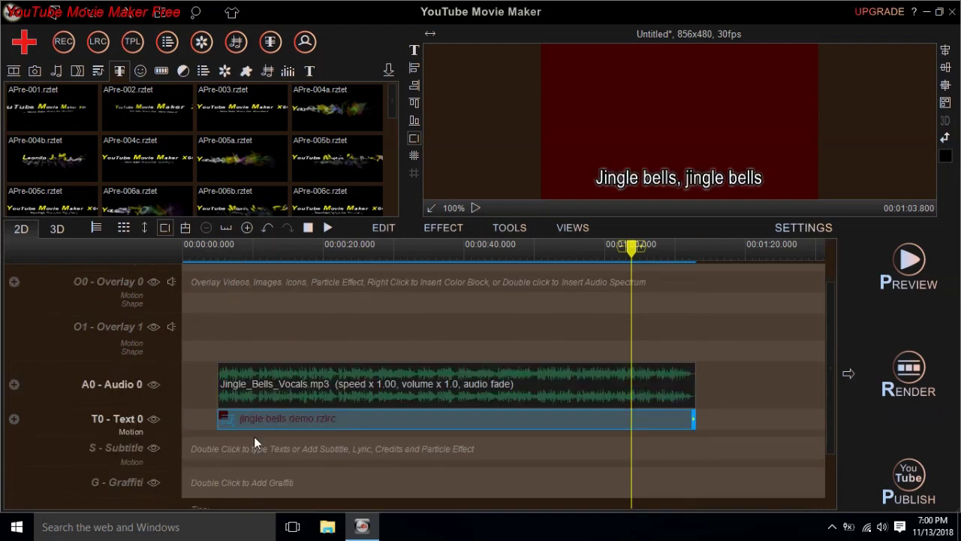
Open the APre-004a.rztet text effect template for editing in the Text Effect Template Maker.
click(197, 454)
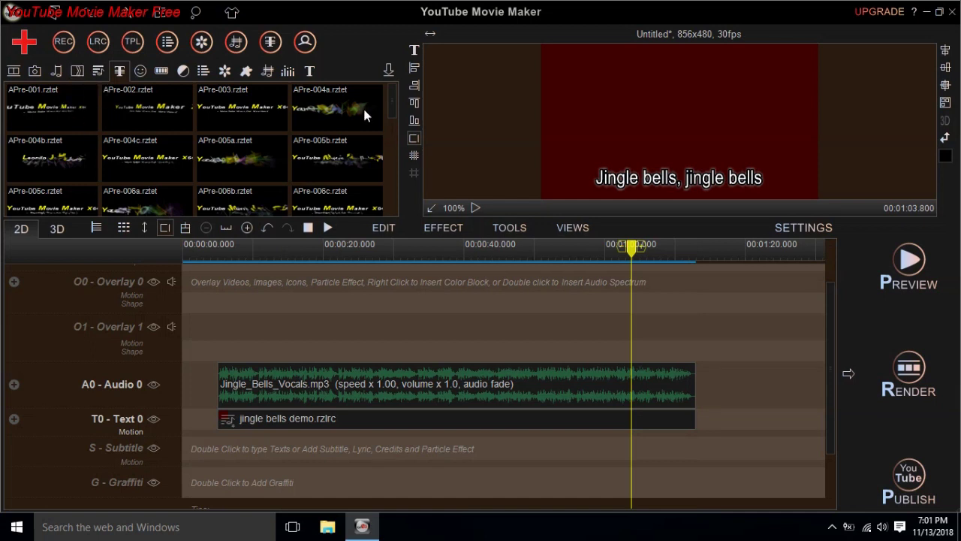
drag(396, 103, 407, 67)
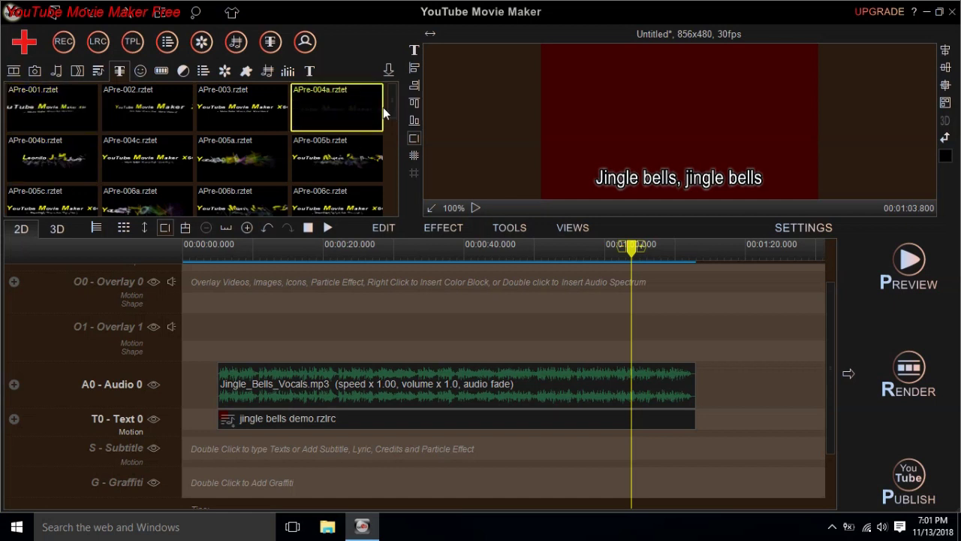
double_click(363, 106)
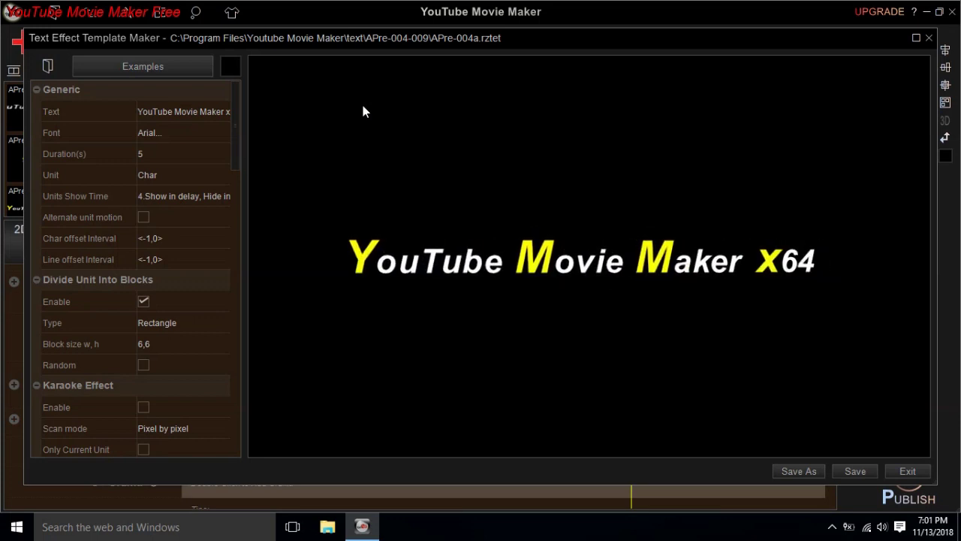
click(188, 132)
click(788, 56)
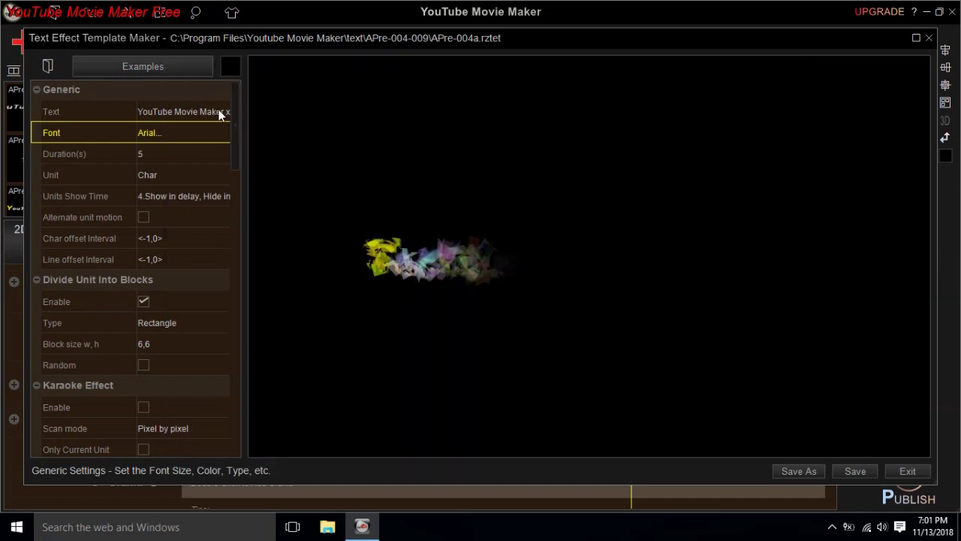
Change the template's text to "Jingle Bells", save the template and exit the template maker.
click(205, 105)
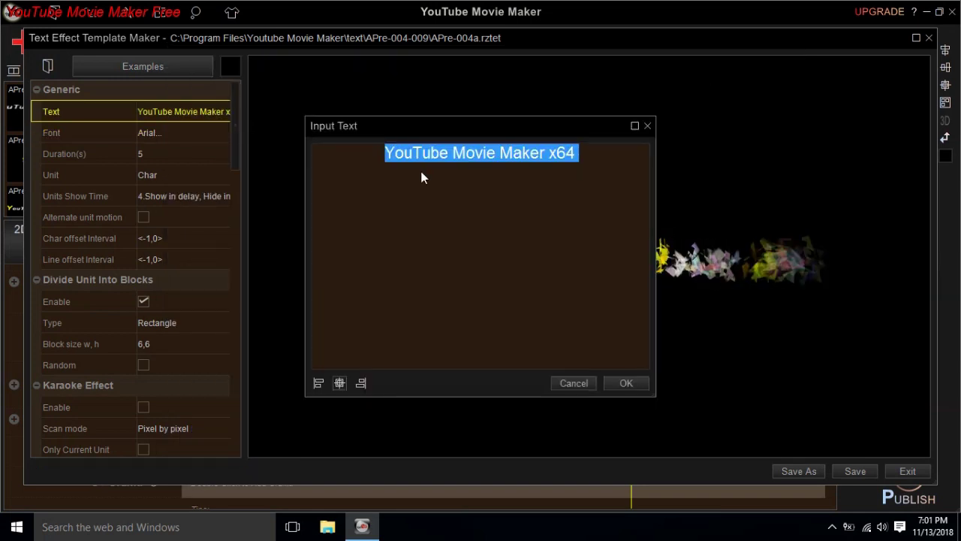
text(Jingle)
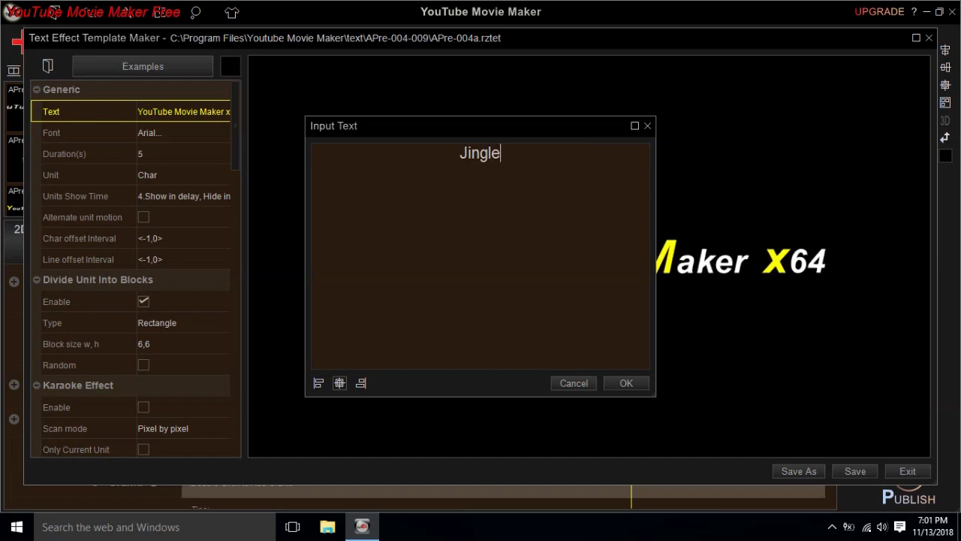
text( Bells)
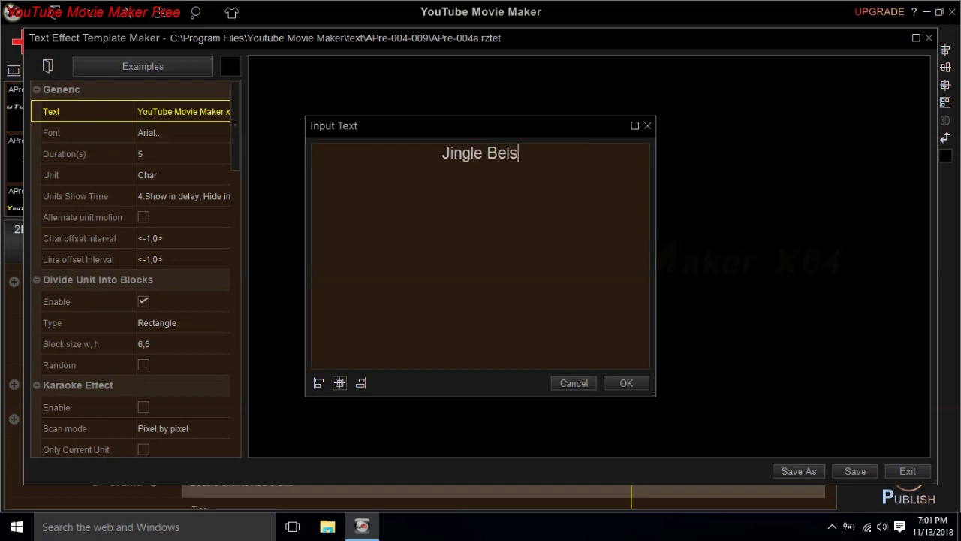
key(BackSpace)
text(ls)
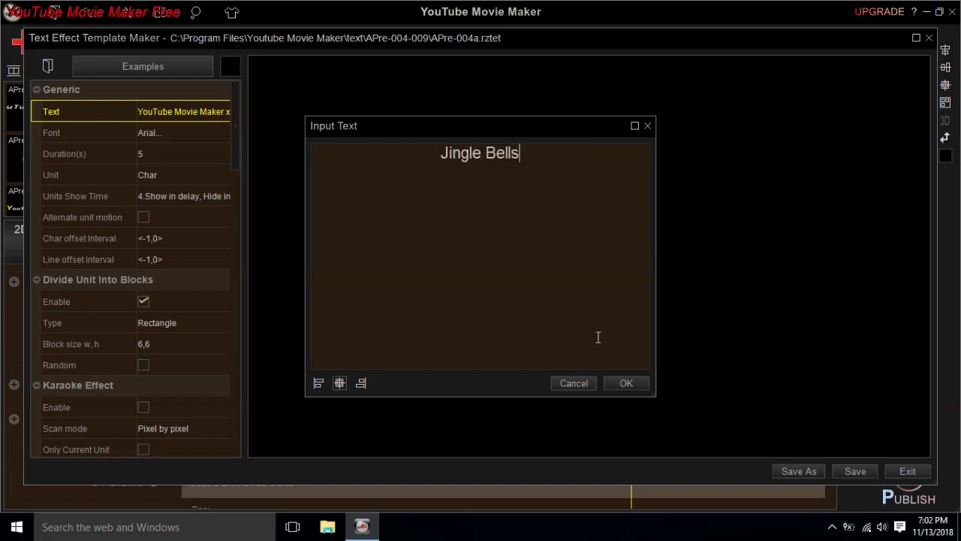
click(620, 380)
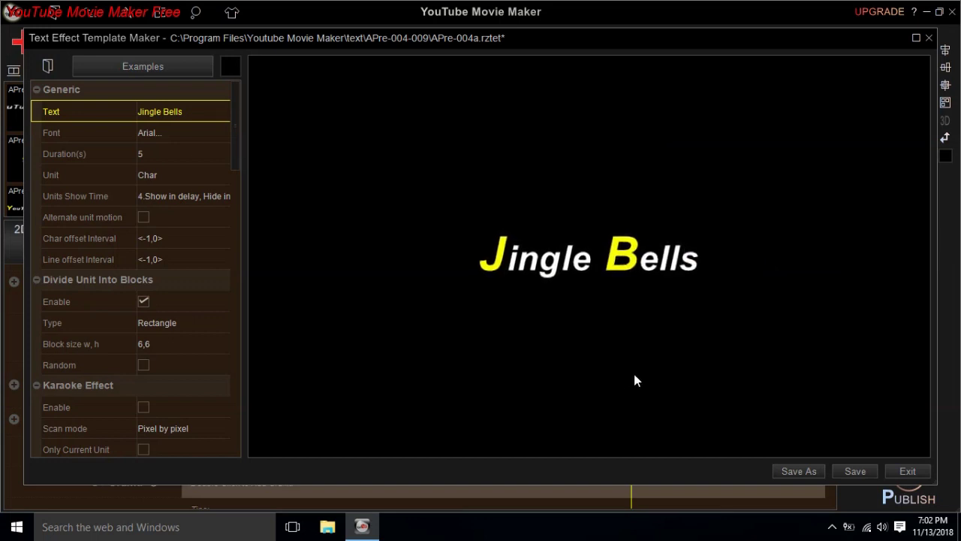
click(861, 474)
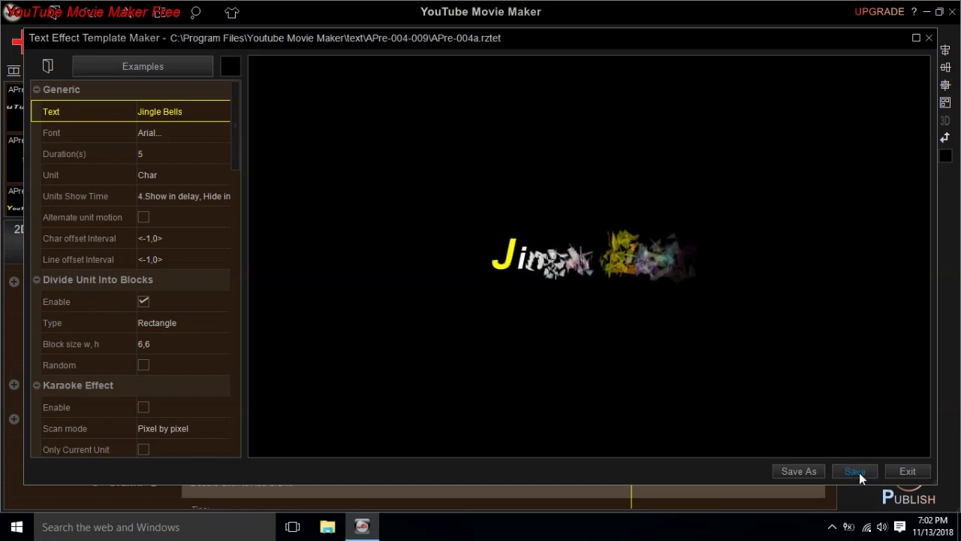
click(897, 467)
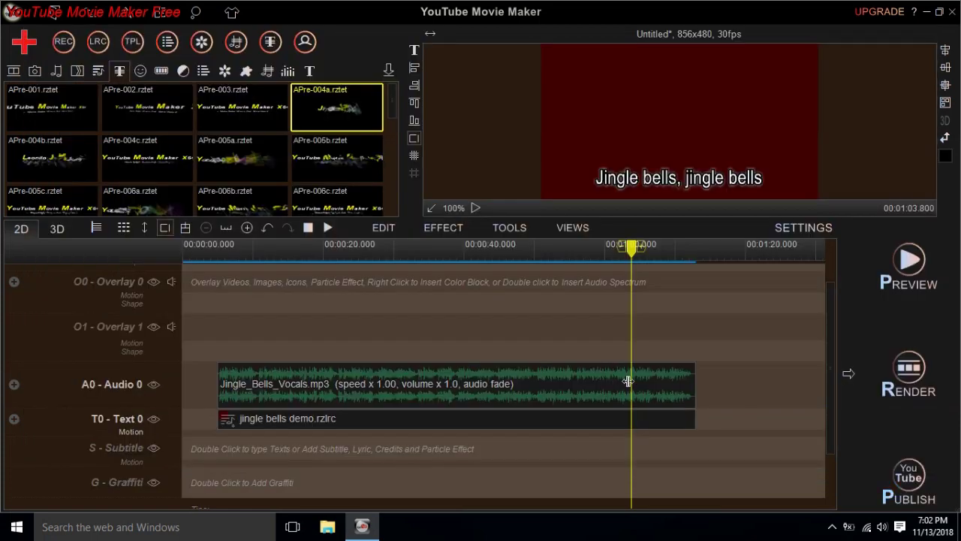
Add the APre-004a.rztet text effect to the Text 0 track and look for a way to reposition it.
drag(328, 106, 194, 389)
right_click(314, 108)
mouse_move(330, 114)
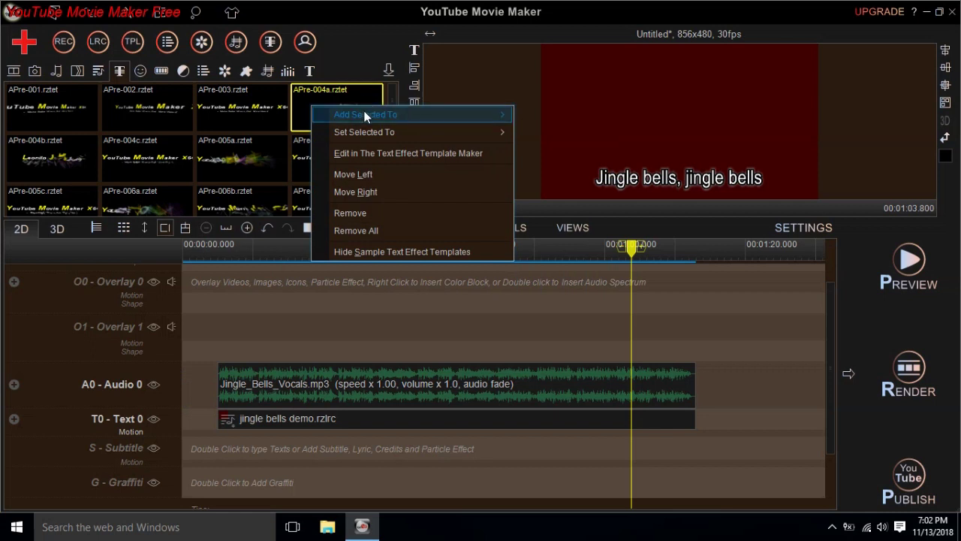
mouse_move(366, 116)
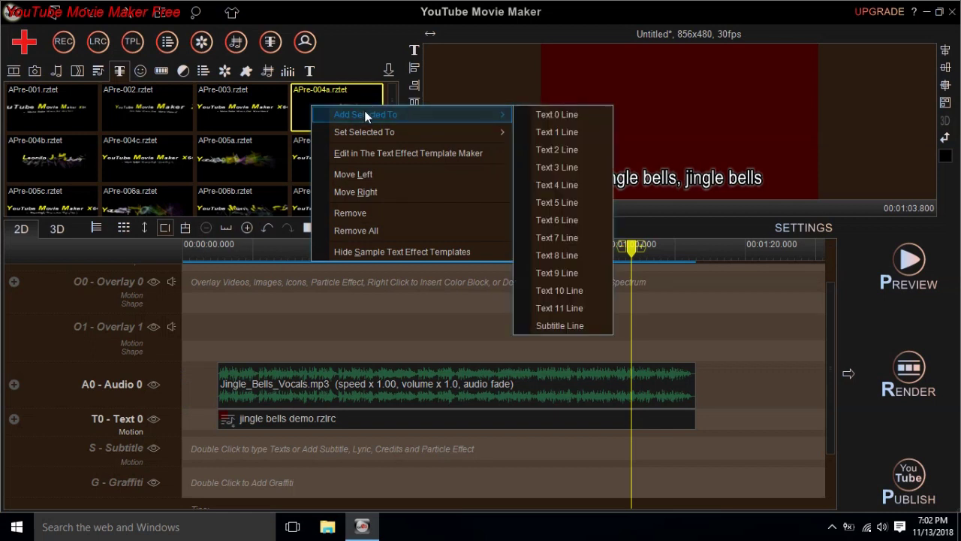
click(580, 116)
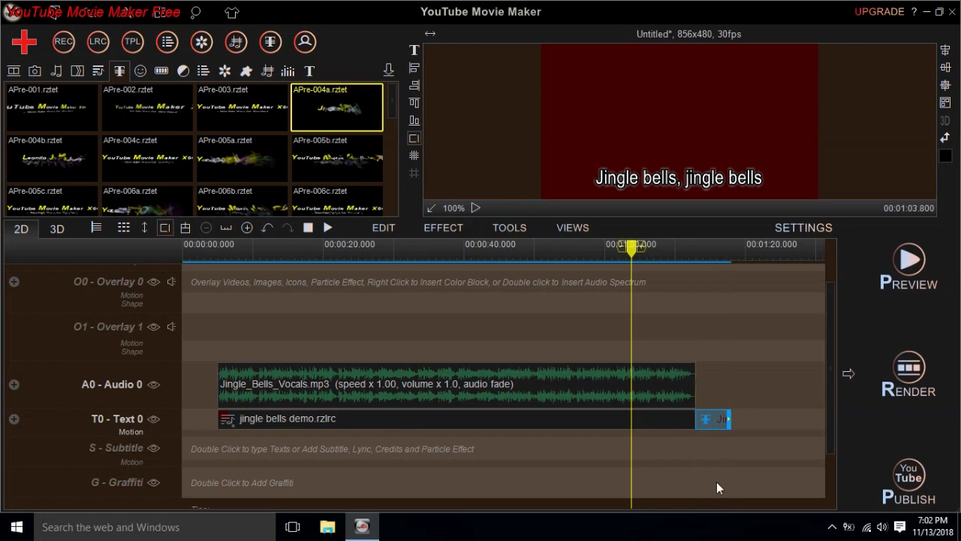
right_click(717, 430)
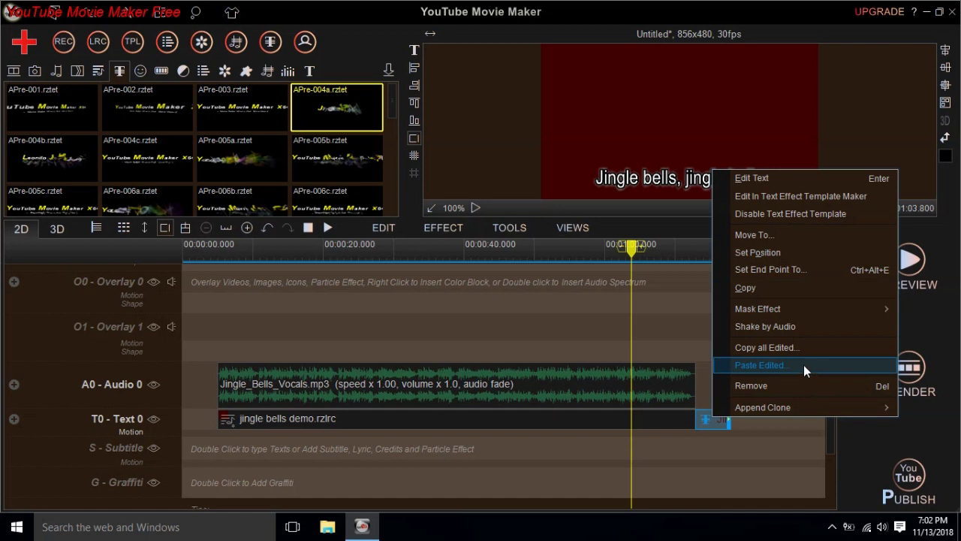
mouse_move(792, 310)
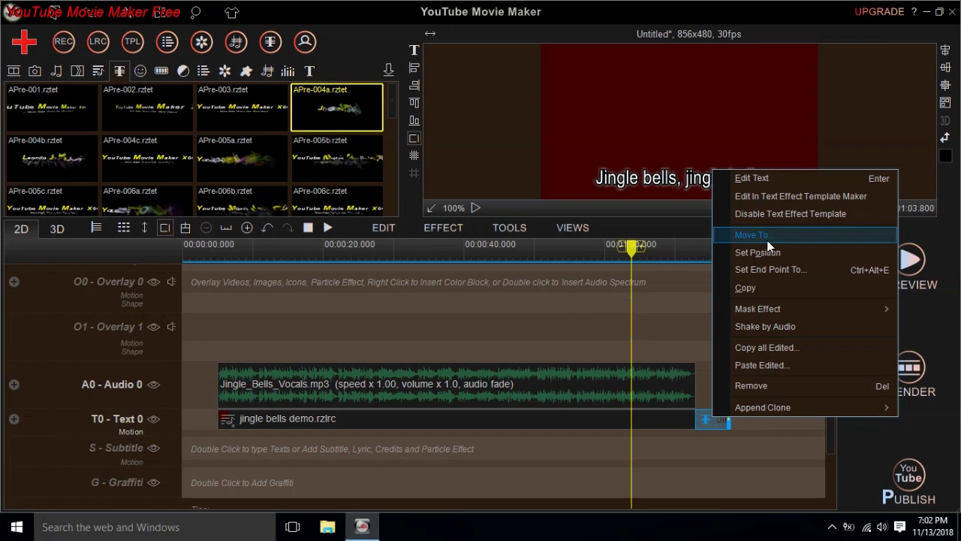
Add the APre-004a.rztet text effect to the Text 1 track and delete its copy at the end of Text 0.
right_click(349, 114)
mouse_move(458, 123)
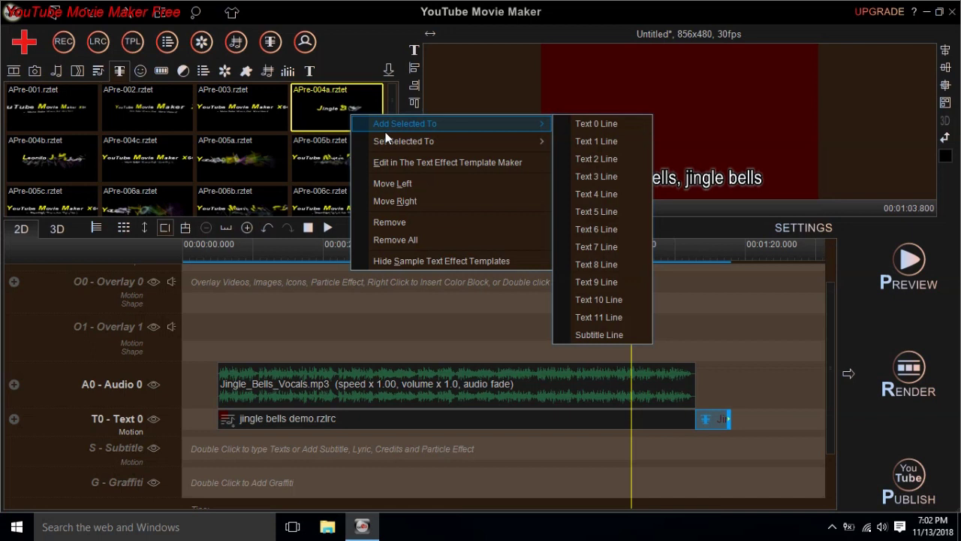
click(611, 142)
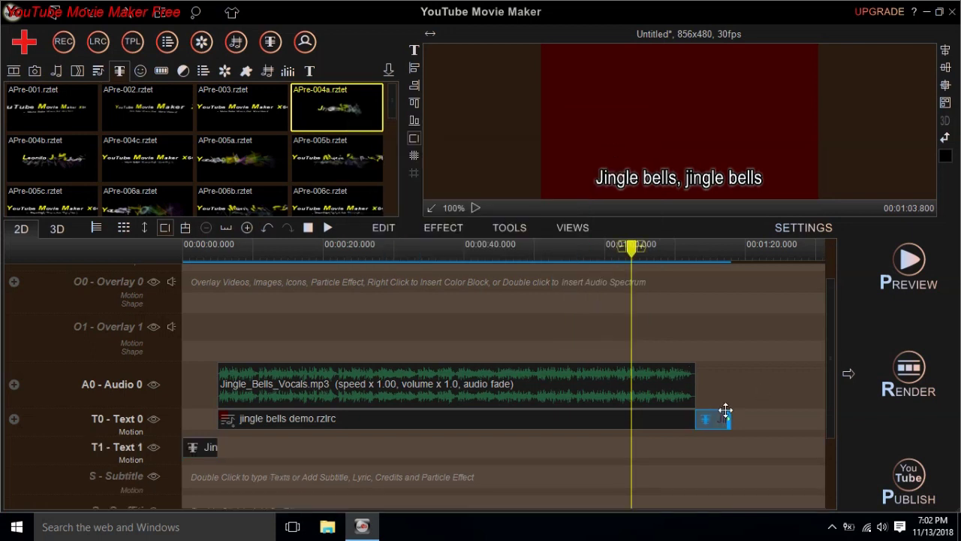
key(Delete)
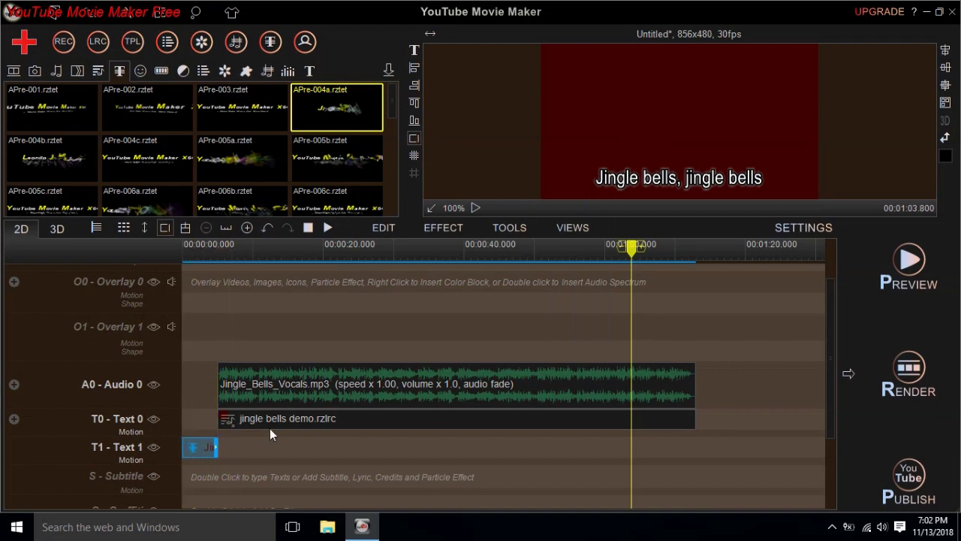
Return the playhead to 00:00:00.000 and play the opening title to check its timing and placement.
mouse_move(269, 425)
mouse_down()
mouse_move(286, 422)
mouse_move(272, 424)
mouse_up()
drag(292, 394, 268, 391)
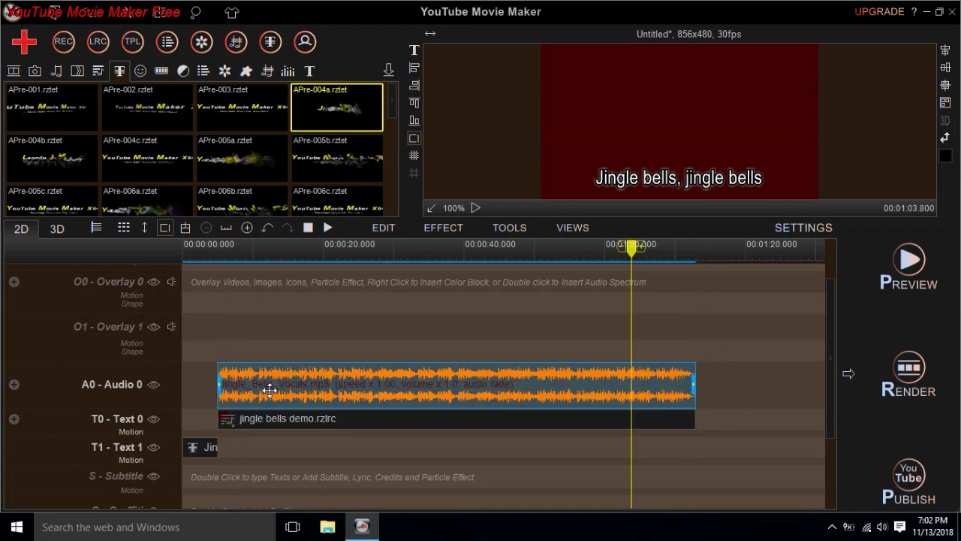
click(173, 248)
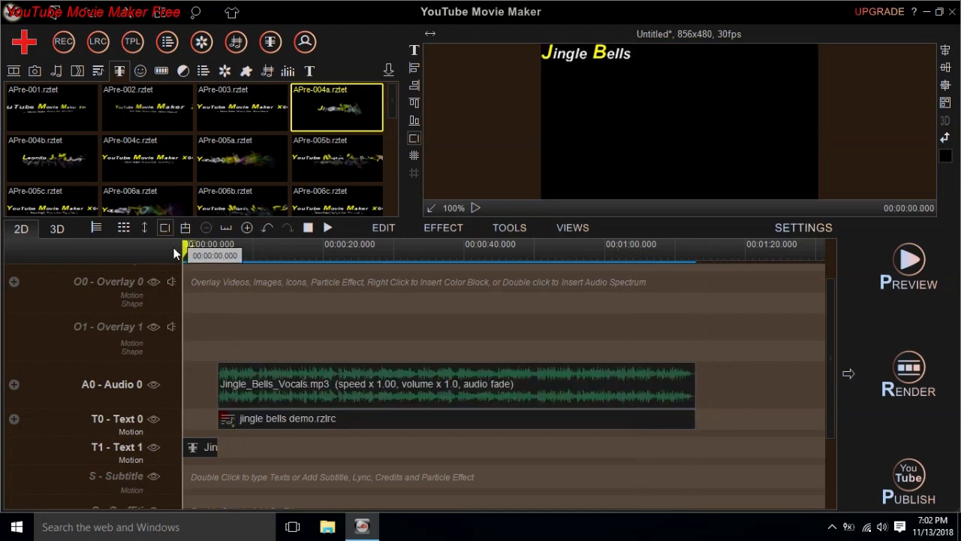
click(327, 228)
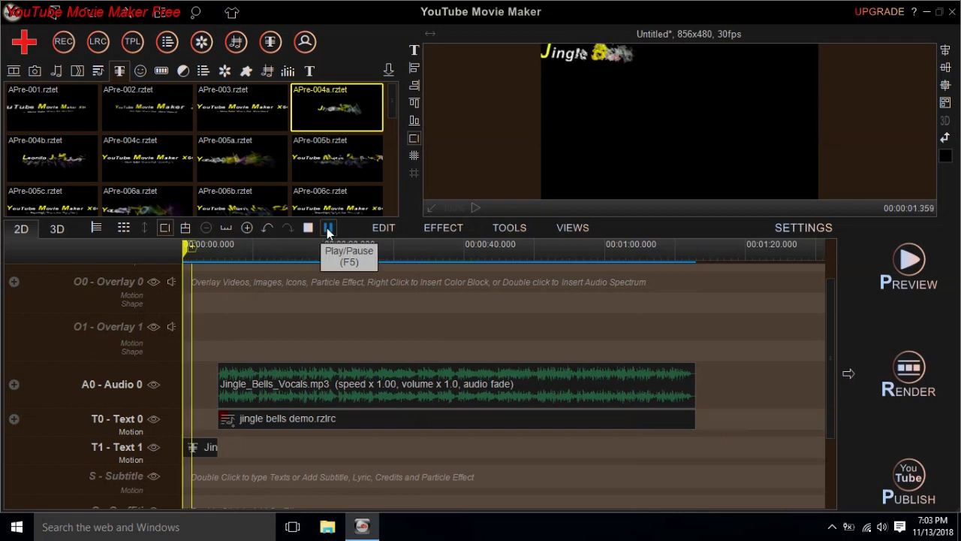
click(328, 229)
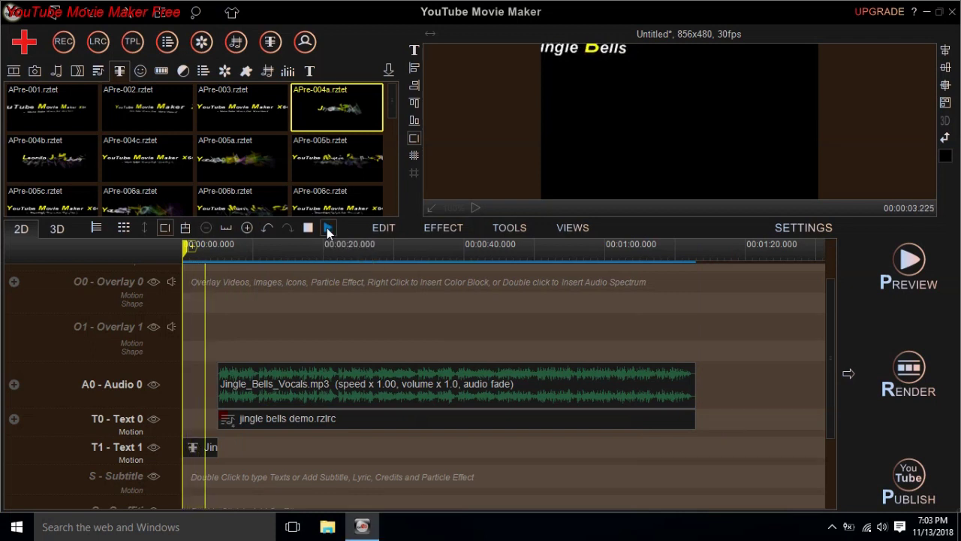
Center the Jingle Bells title clip in the video frame and play the project from the start.
click(192, 449)
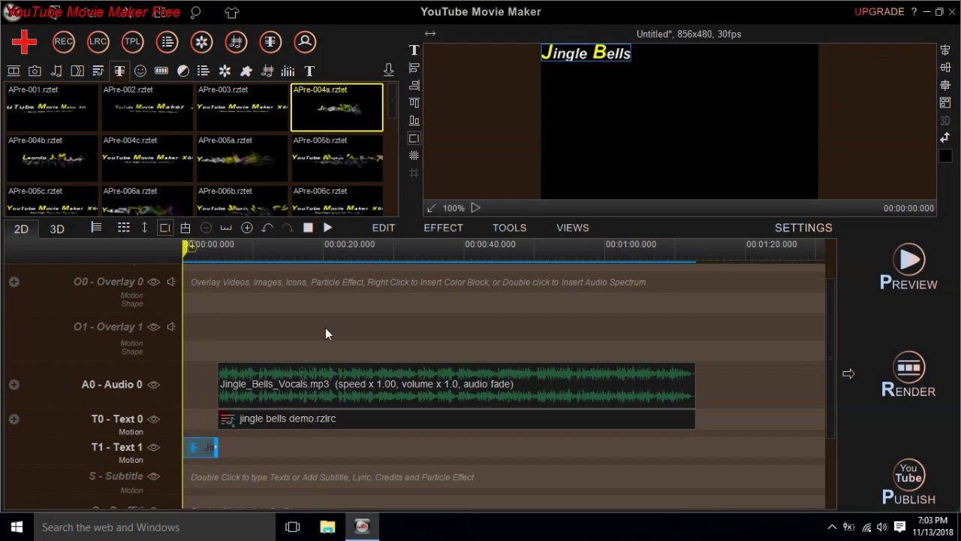
click(941, 102)
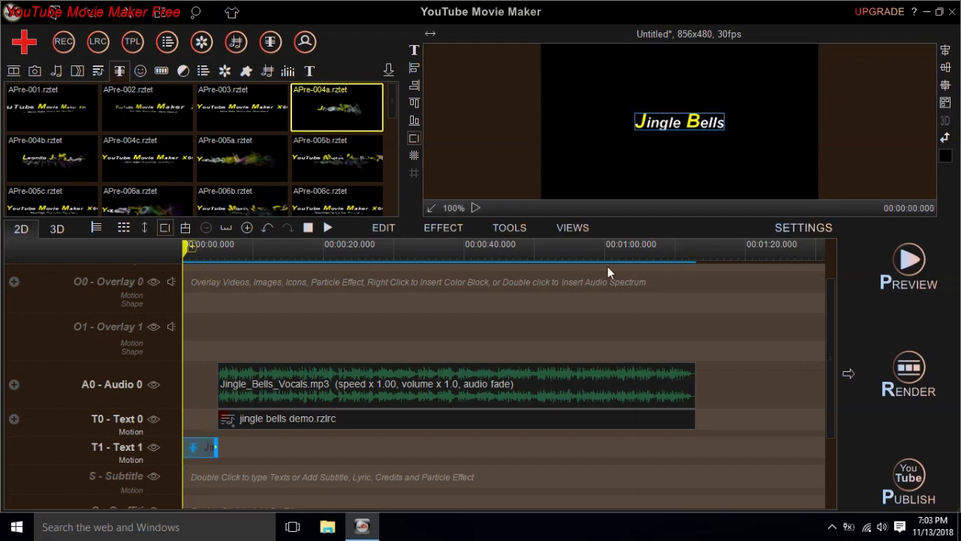
click(522, 325)
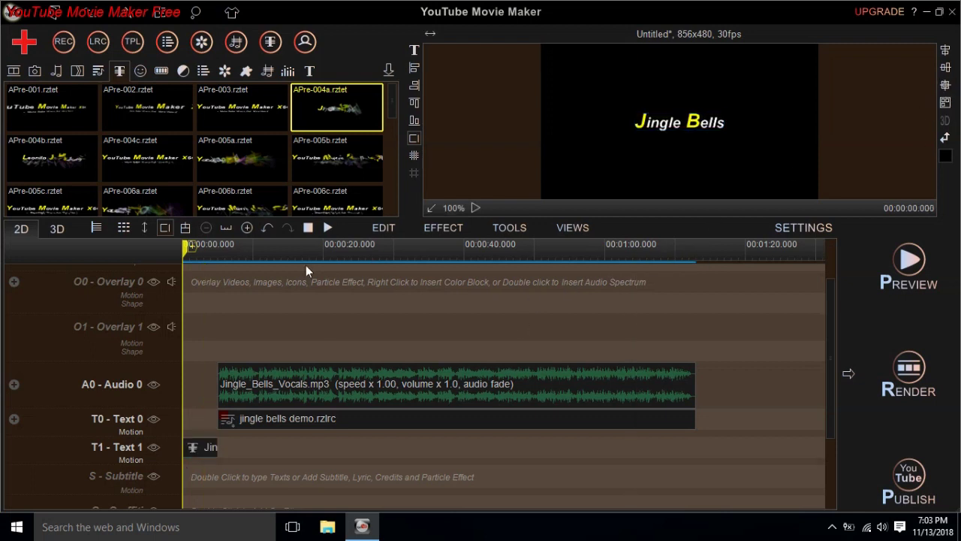
click(330, 228)
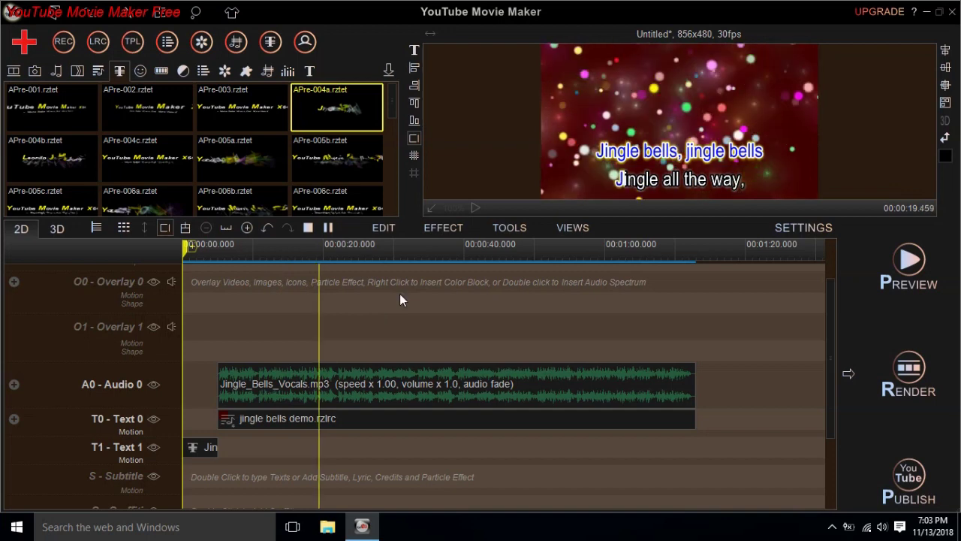
click(309, 228)
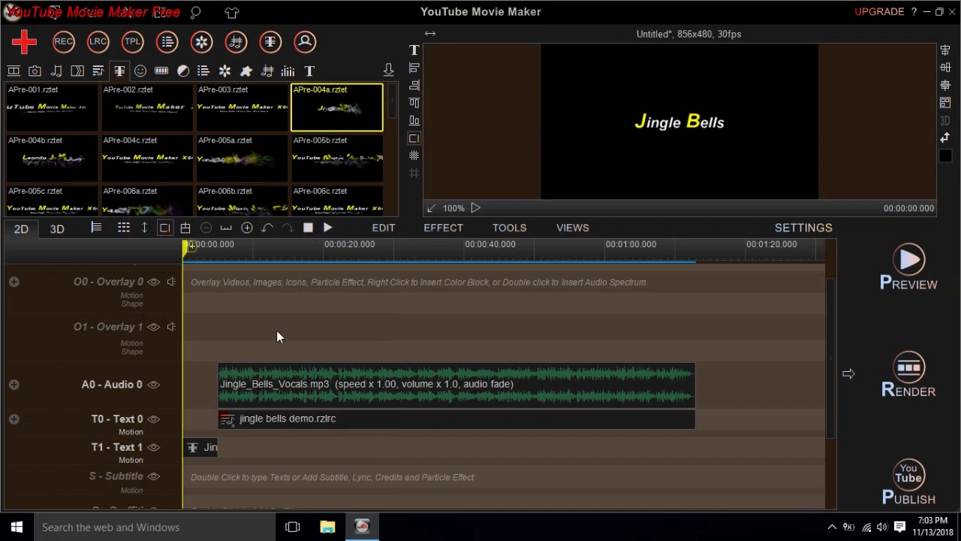
Add the plain white Arial font preset to the Text 2 track at the start of the timeline.
click(142, 70)
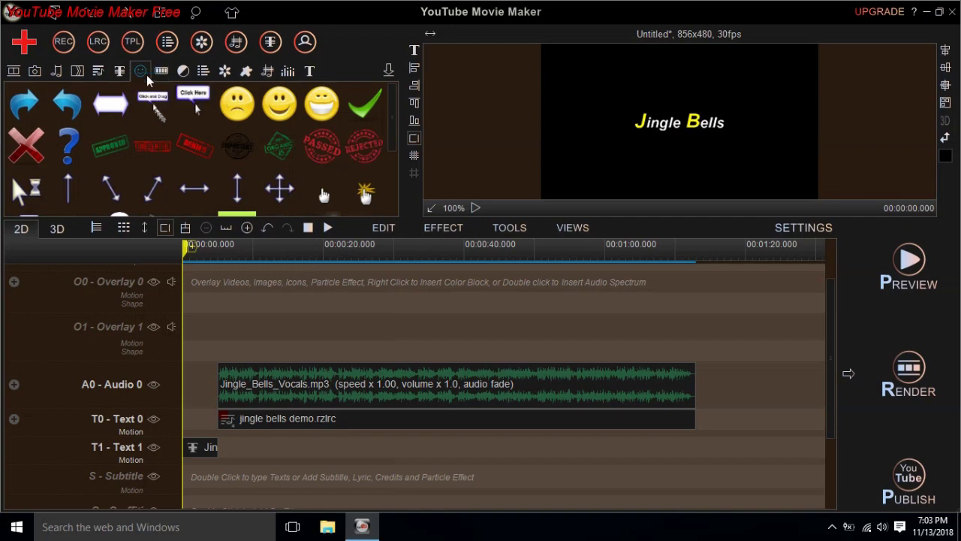
click(78, 71)
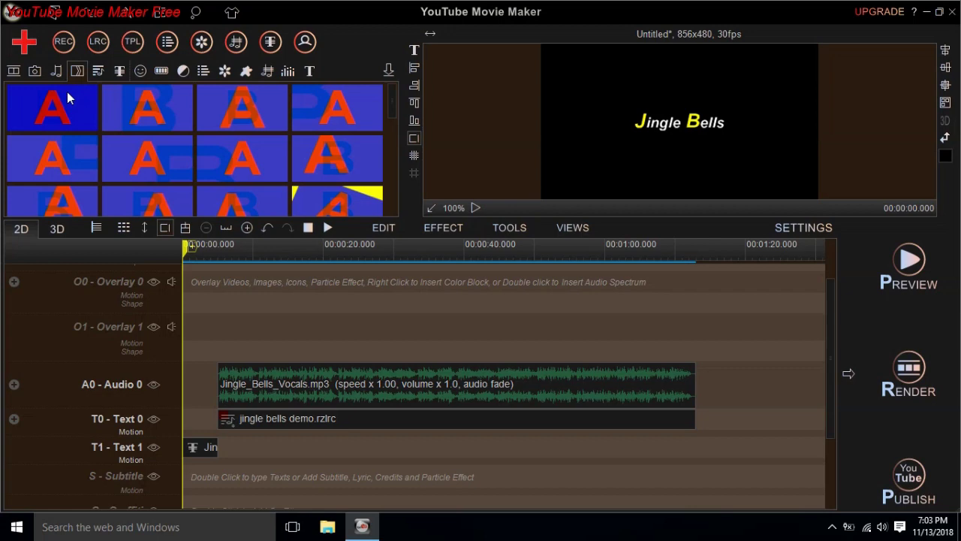
click(120, 73)
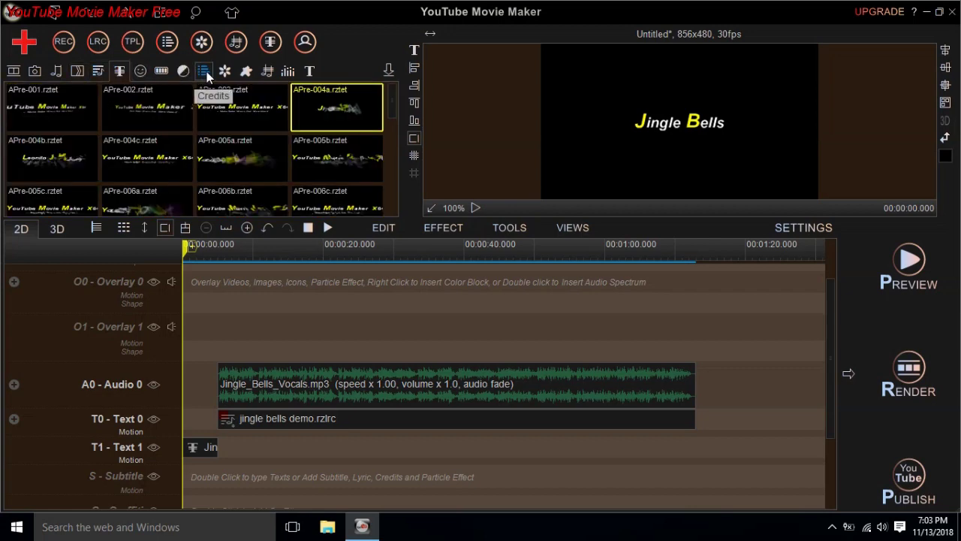
click(311, 73)
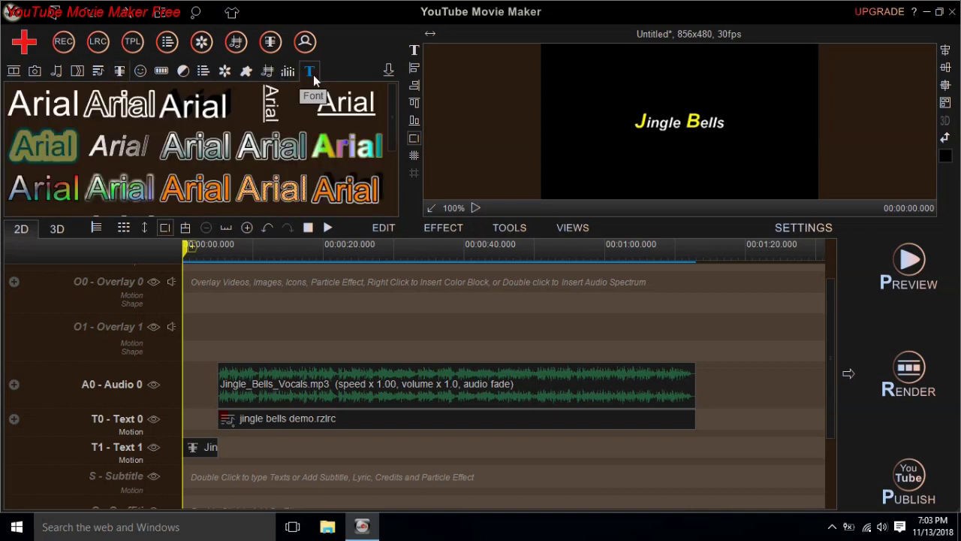
click(39, 109)
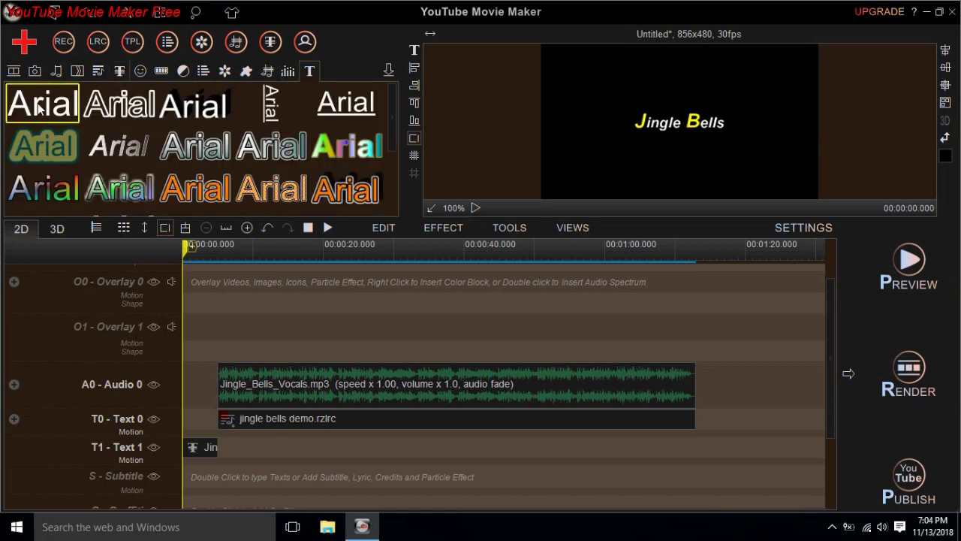
right_click(39, 107)
mouse_move(71, 110)
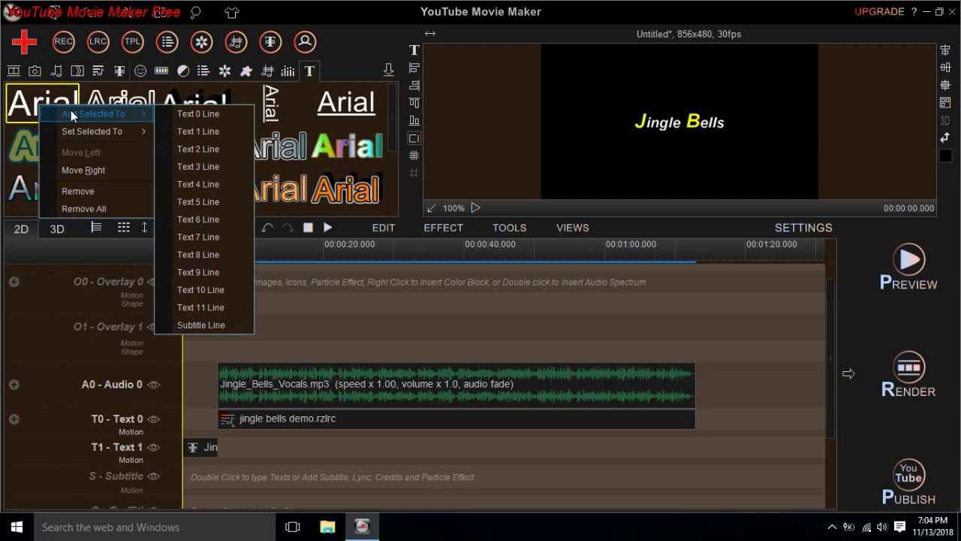
click(212, 149)
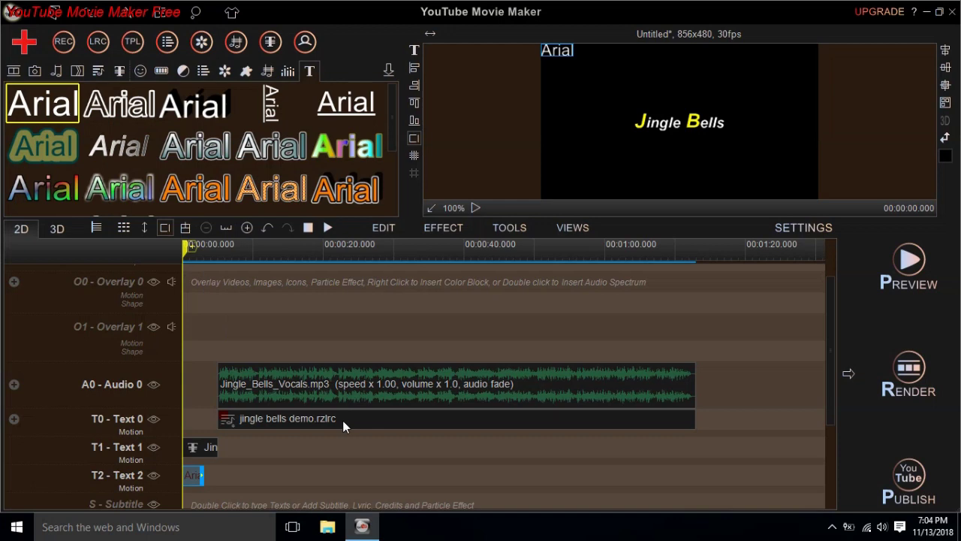
Replace the placeholder text of the Text 2 clip with the creator's full name.
right_click(194, 476)
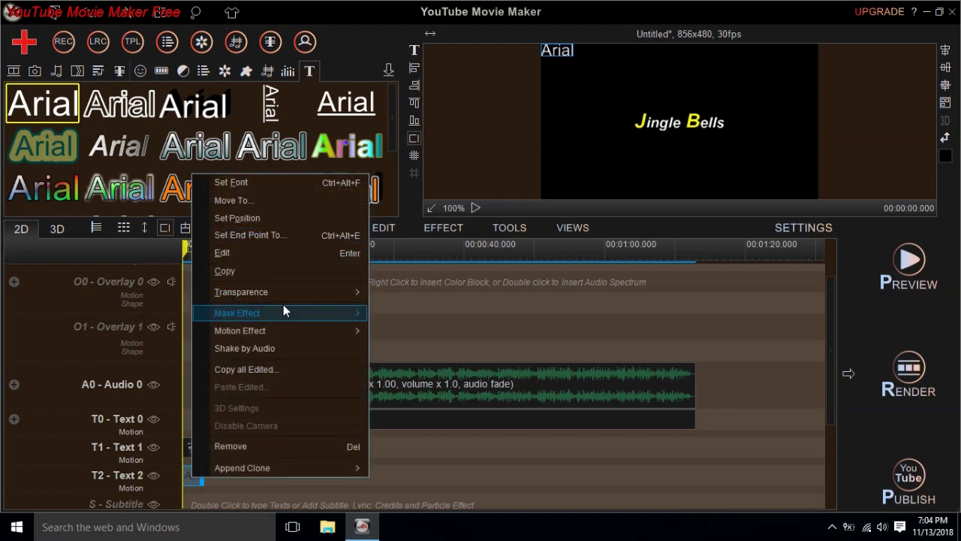
click(274, 256)
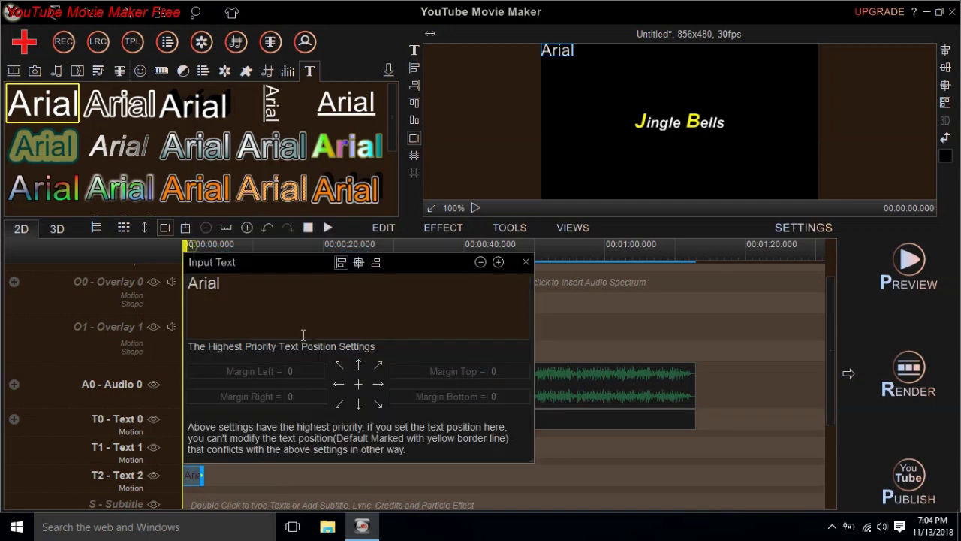
drag(222, 283, 180, 283)
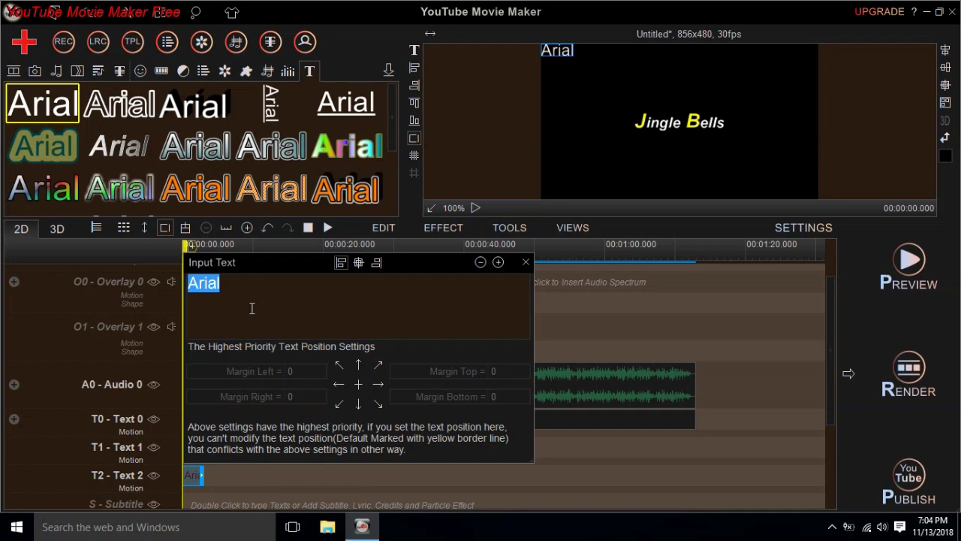
text(Le)
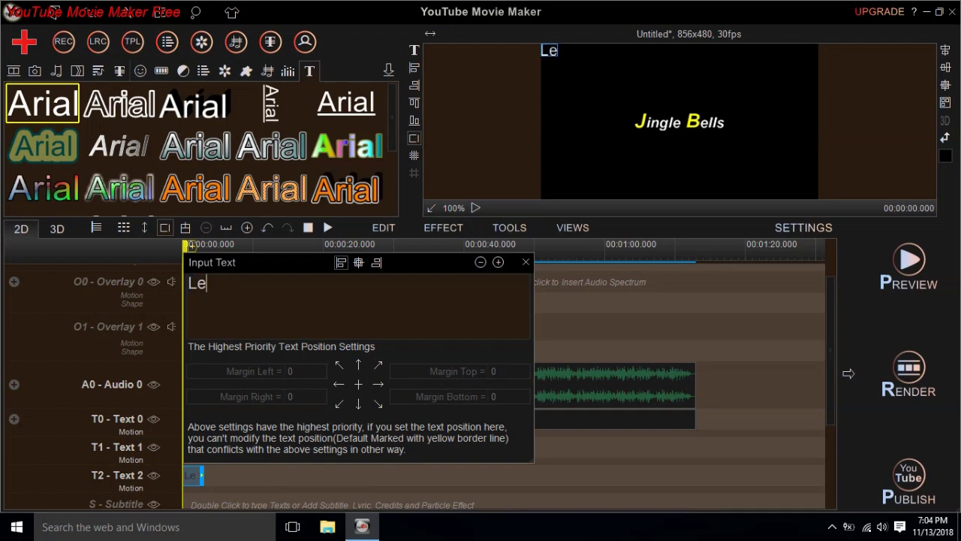
text(onil)
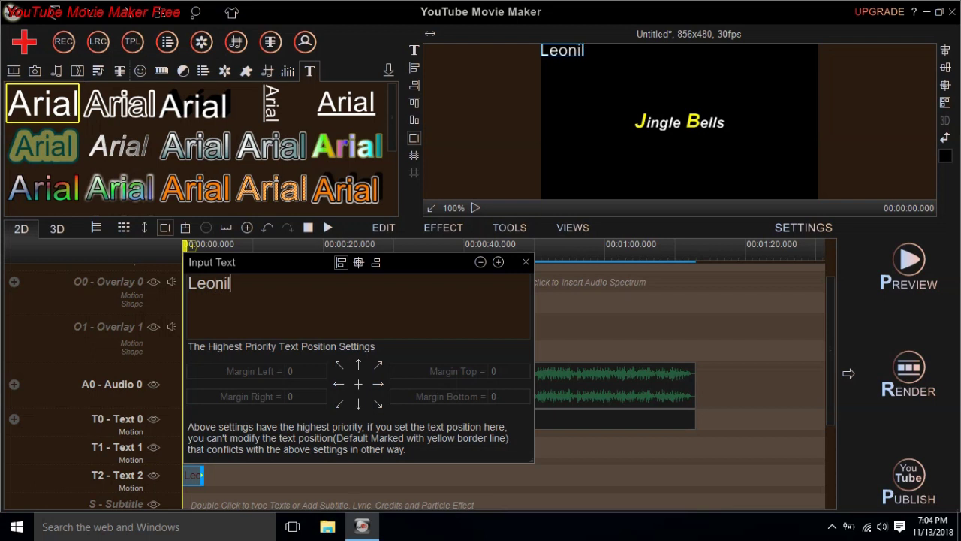
text(o Jr. Bolano)
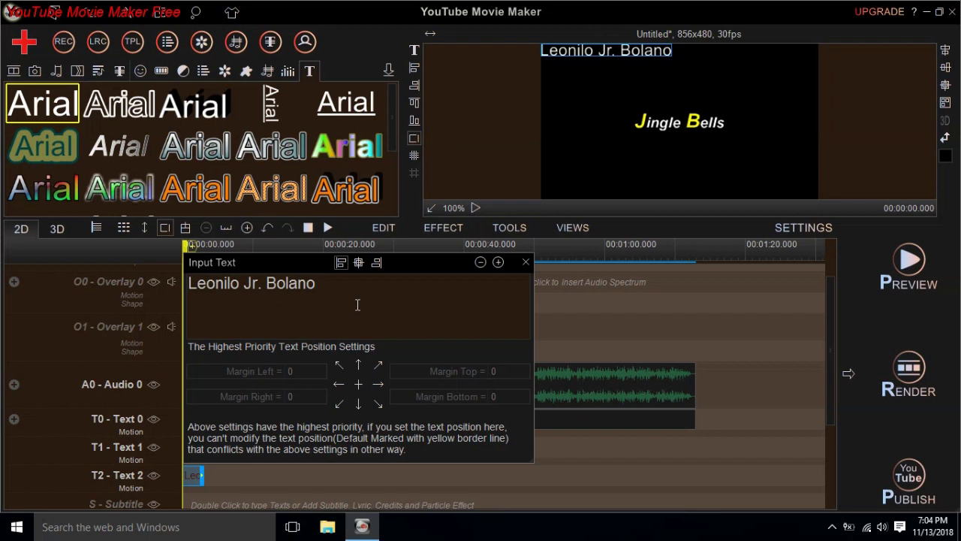
Anchor the name text to the top-left corner of the frame and extend its clip to the end of the vocal track.
click(360, 404)
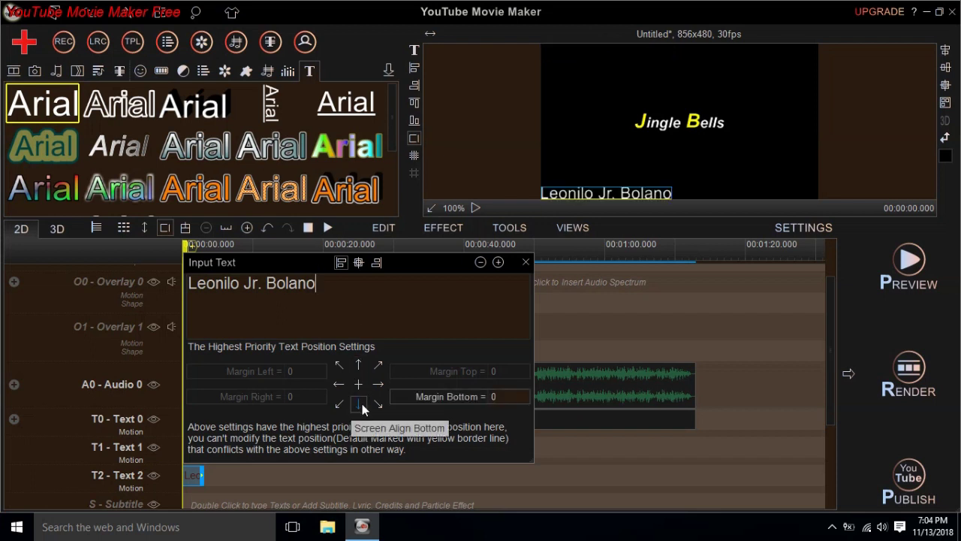
click(358, 365)
click(340, 366)
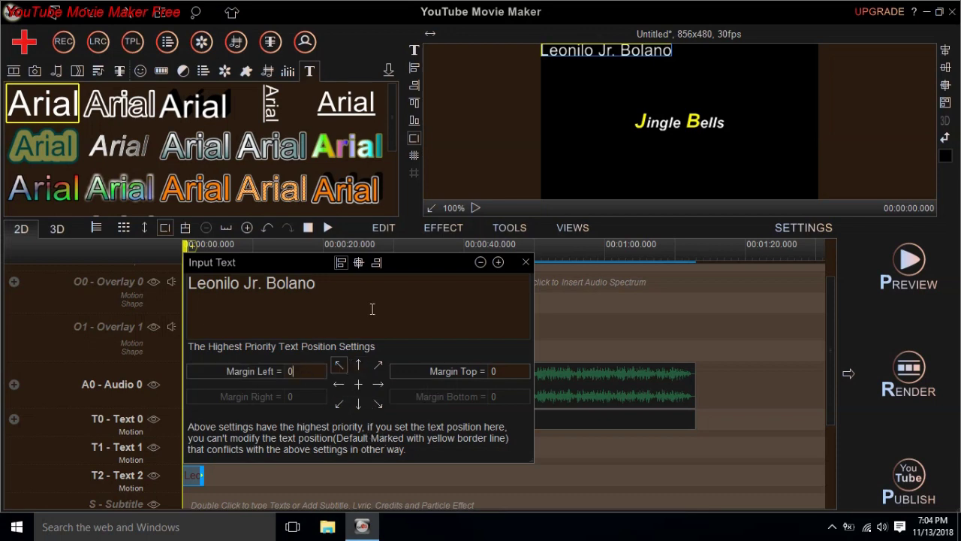
click(527, 262)
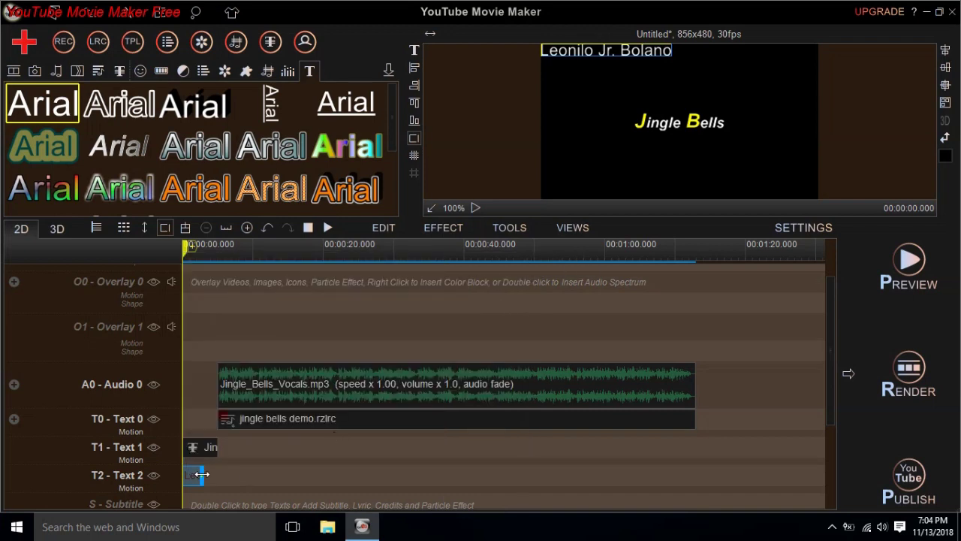
drag(203, 474, 693, 489)
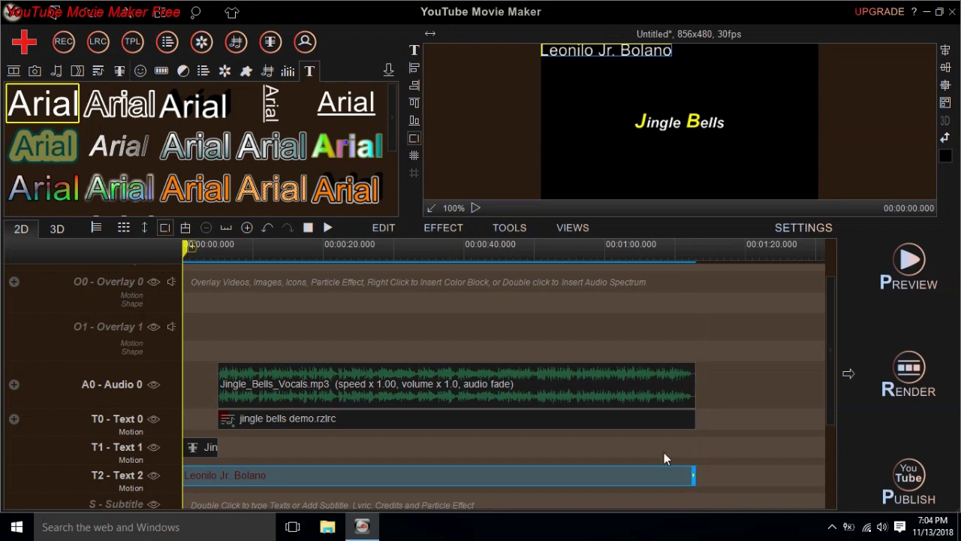
Set the name text's font to Arial Narrow at size 25.
right_click(553, 51)
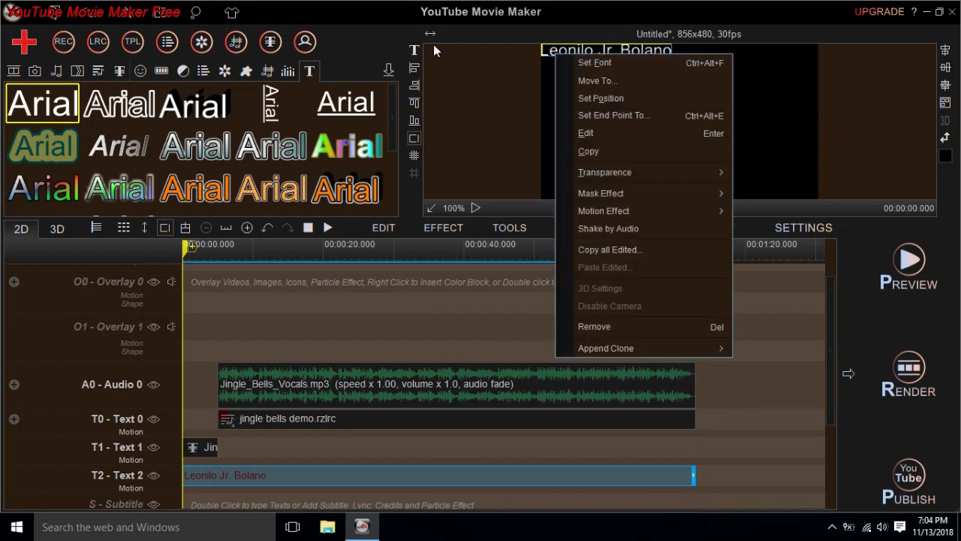
click(418, 52)
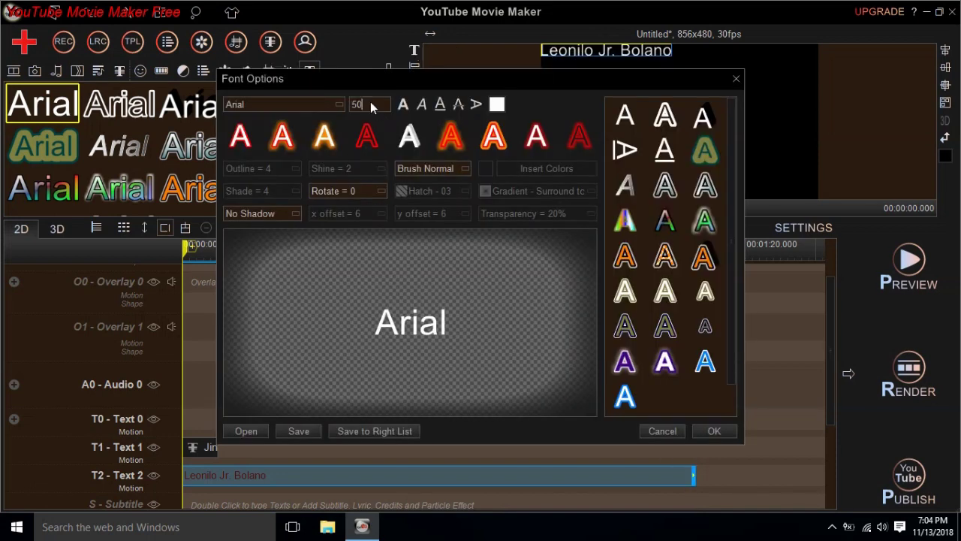
click(368, 104)
click(321, 108)
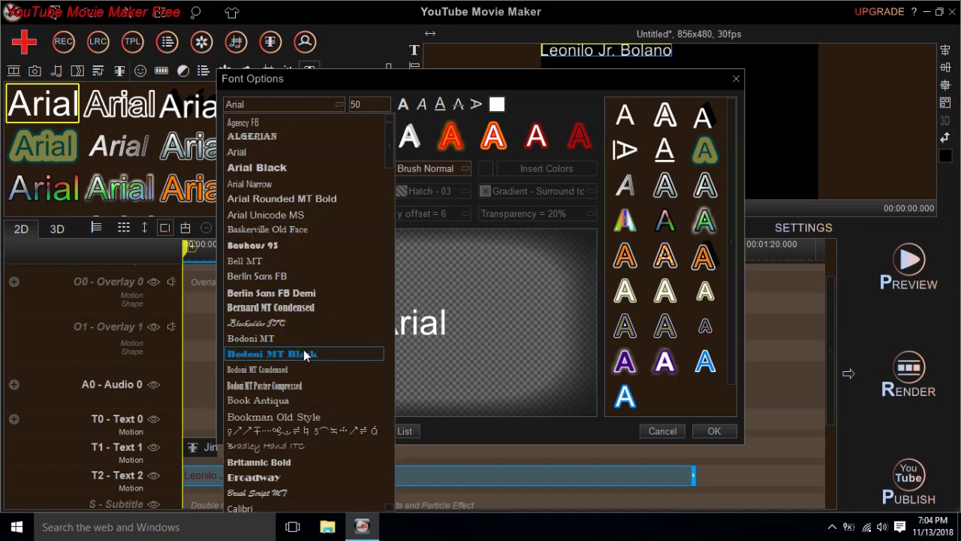
click(305, 183)
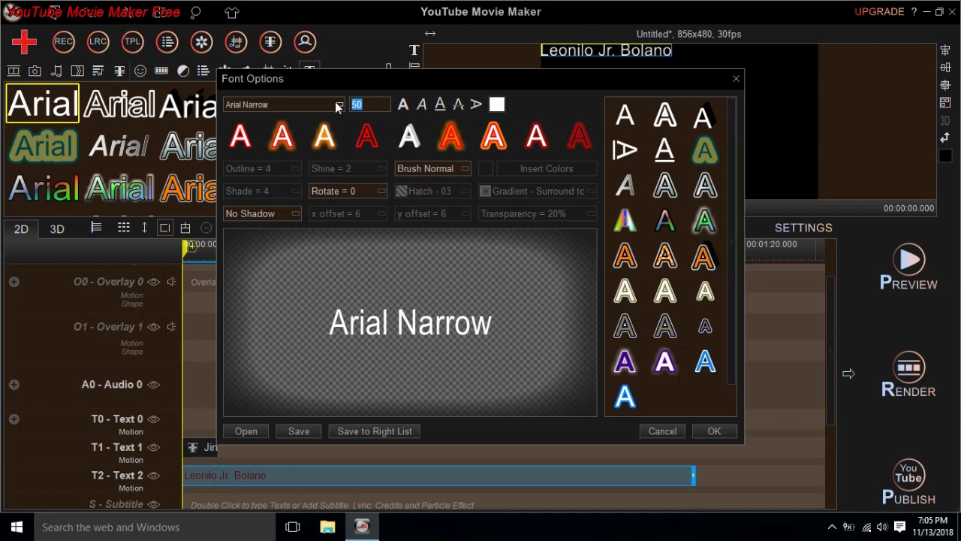
text(25)
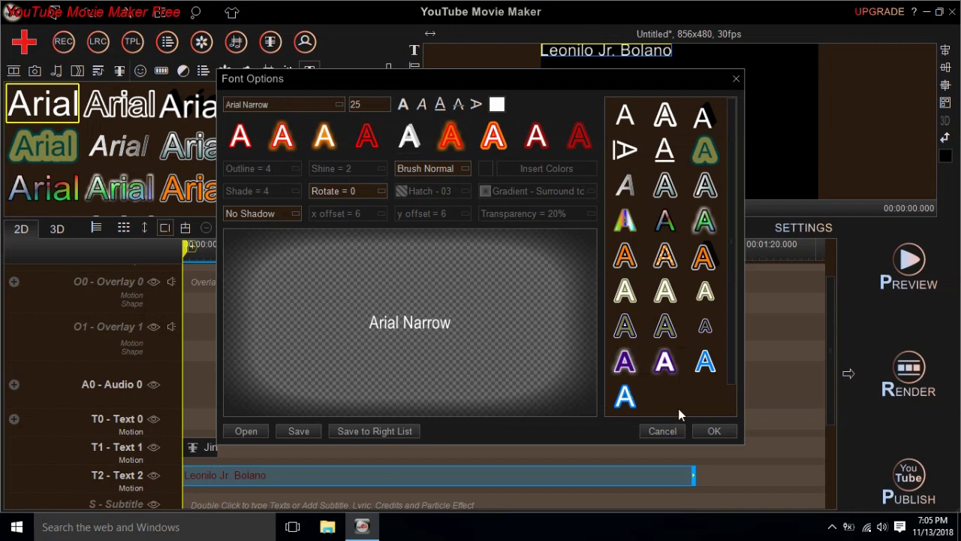
click(715, 431)
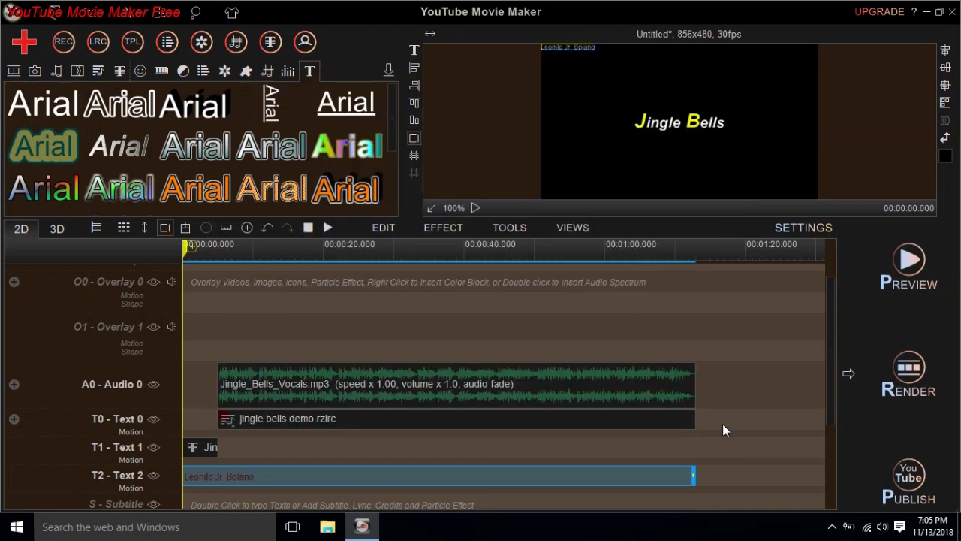
Show the grid overlay on the video preview.
click(569, 51)
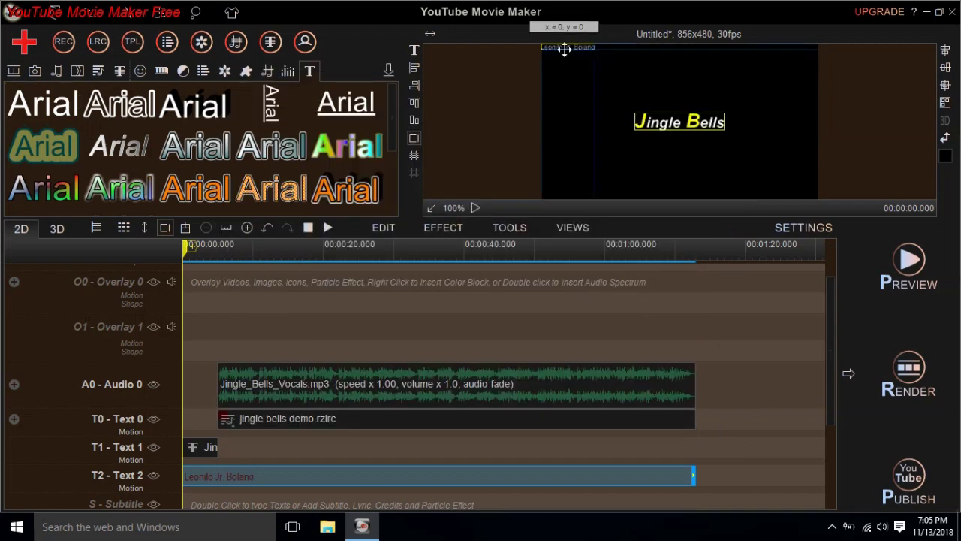
click(417, 155)
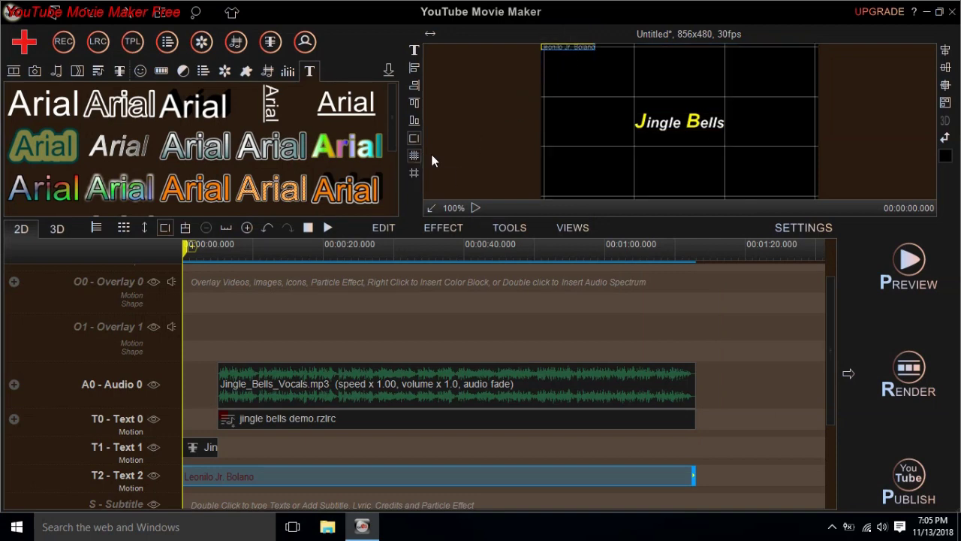
click(415, 172)
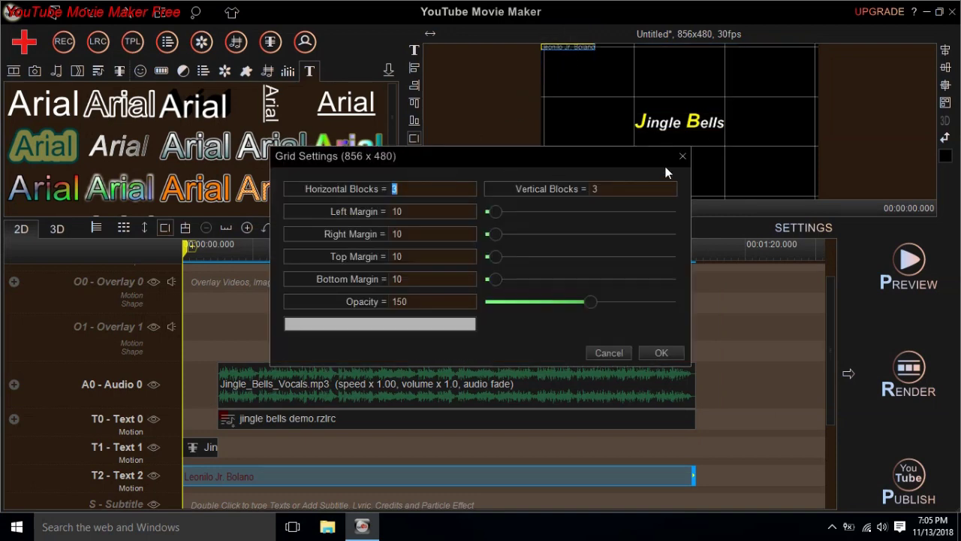
click(606, 187)
text(9)
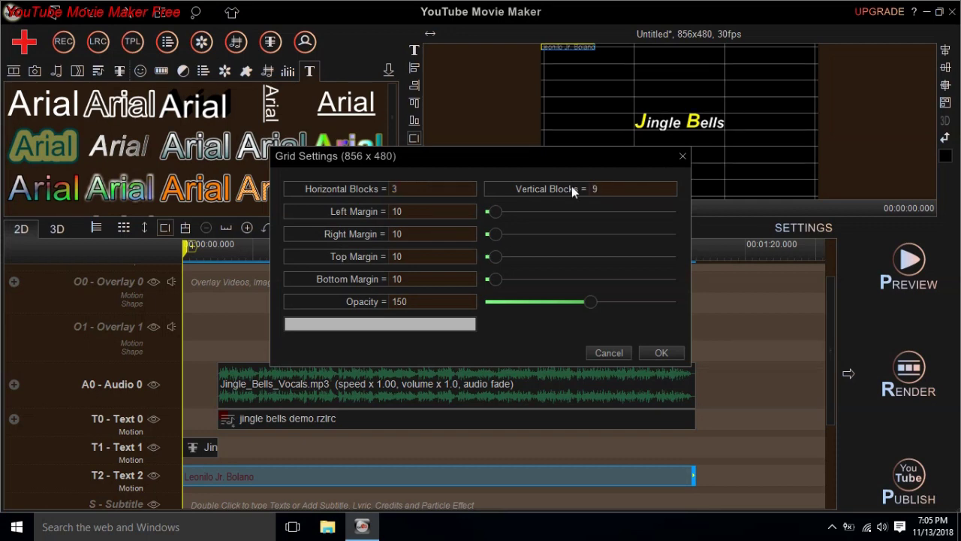
click(614, 191)
click(683, 159)
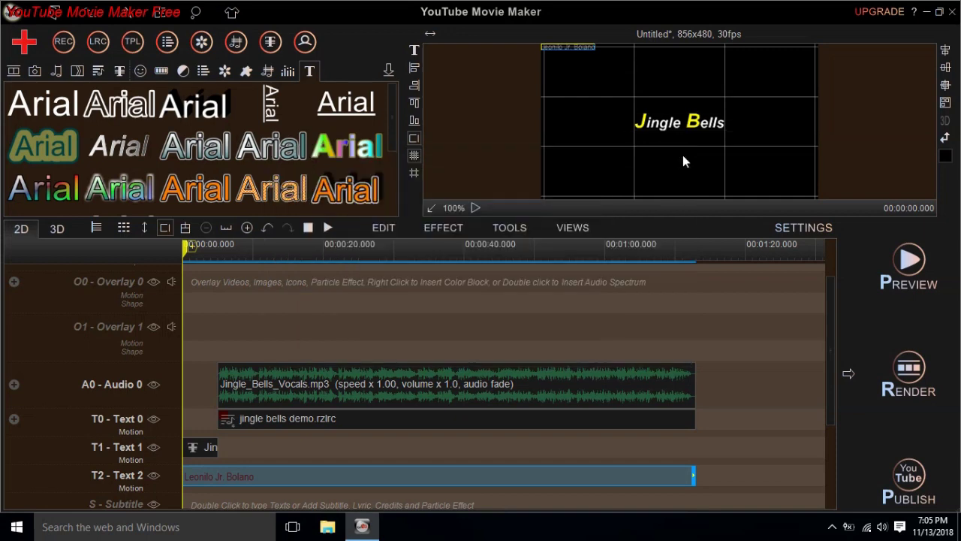
right_click(566, 49)
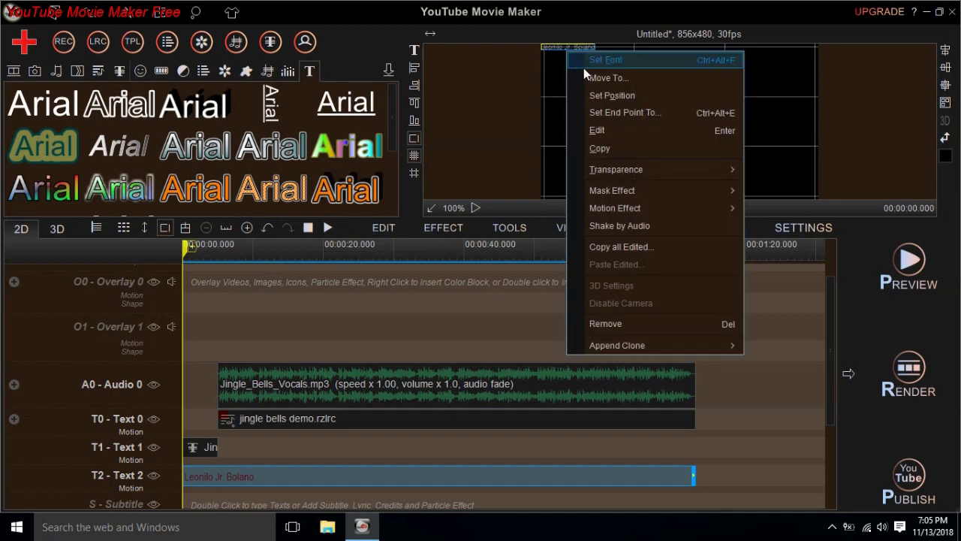
click(523, 72)
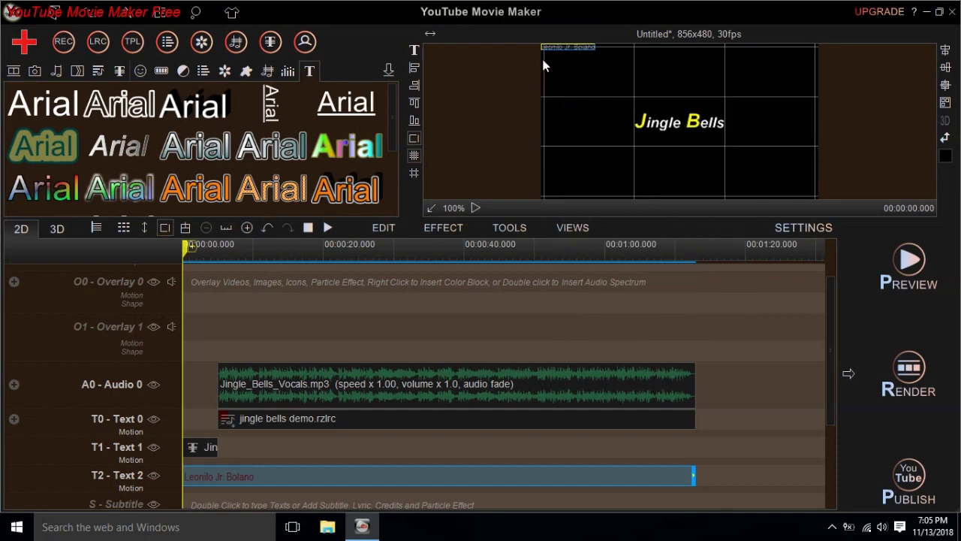
click(414, 50)
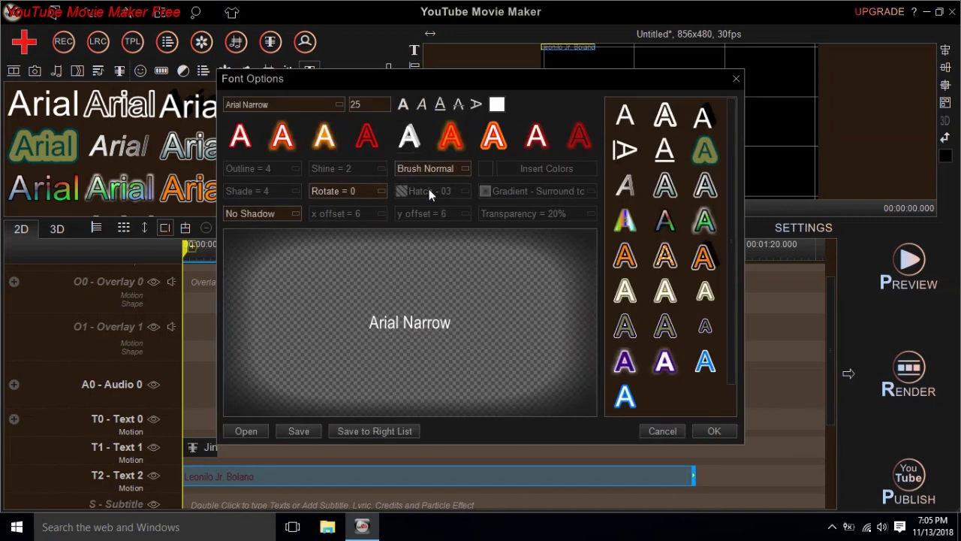
click(736, 76)
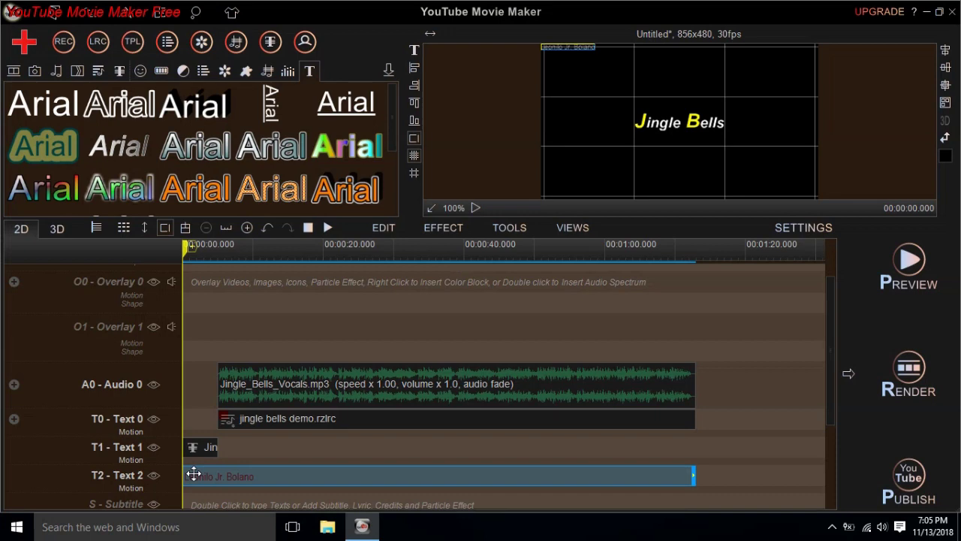
right_click(194, 475)
key(Escape)
Change the name text's priority position to left screen alignment, trying other alignments and left margins of 5 and 1.
double_click(198, 479)
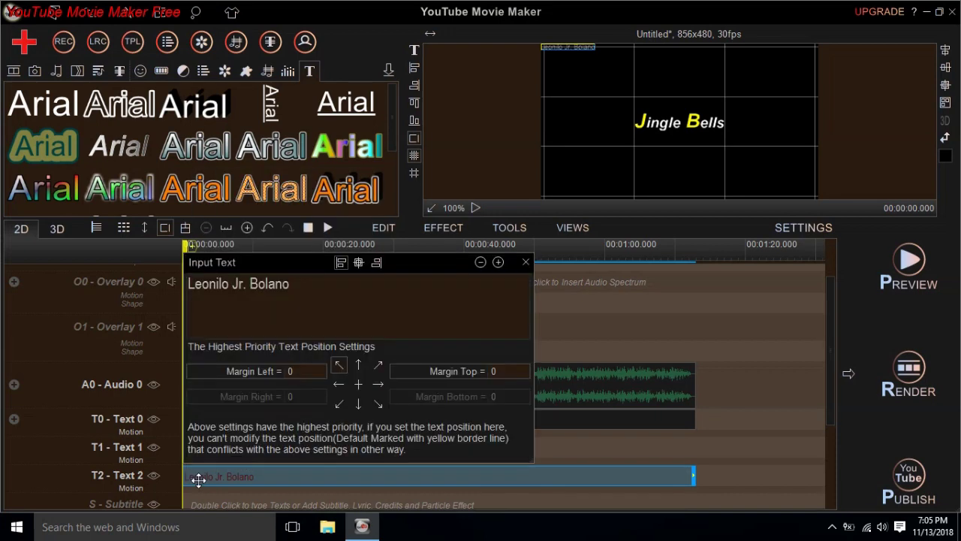
click(359, 404)
click(359, 366)
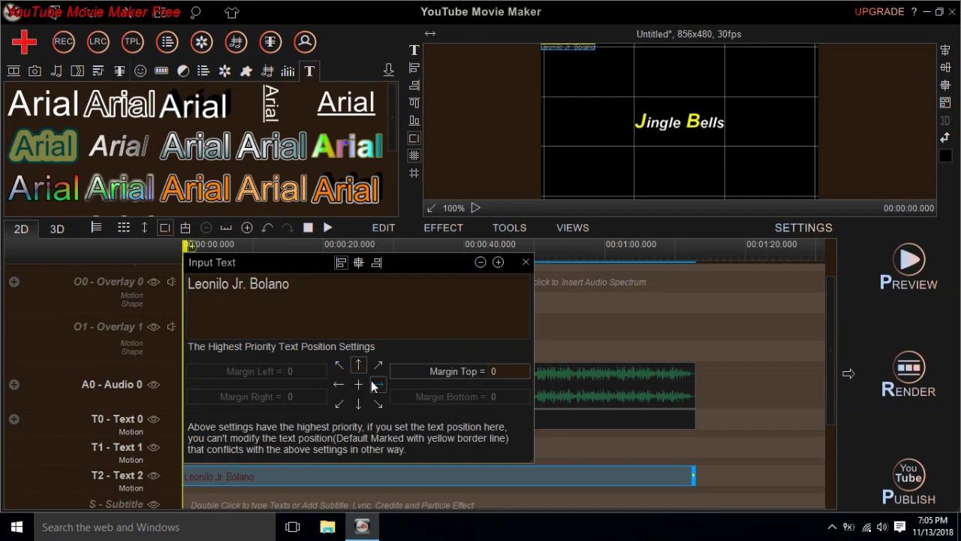
click(381, 384)
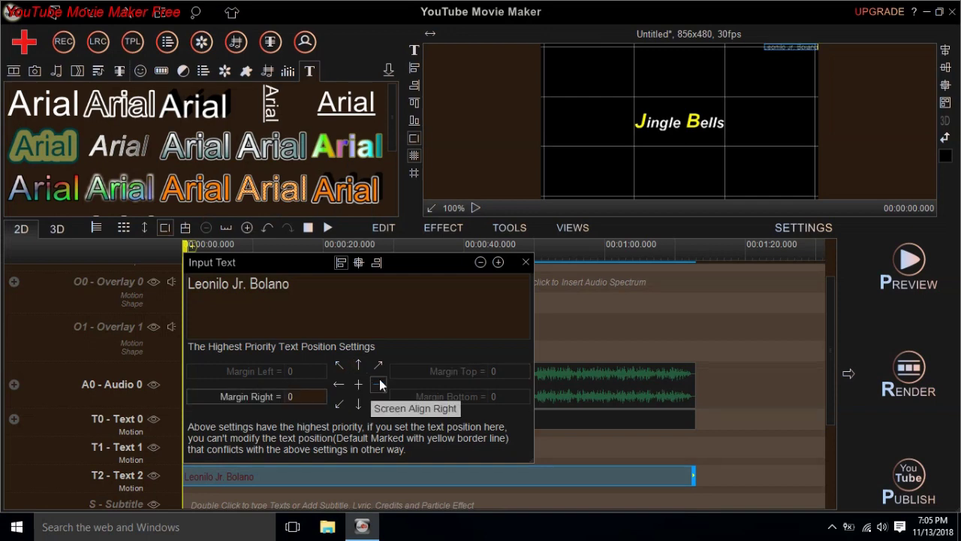
click(339, 385)
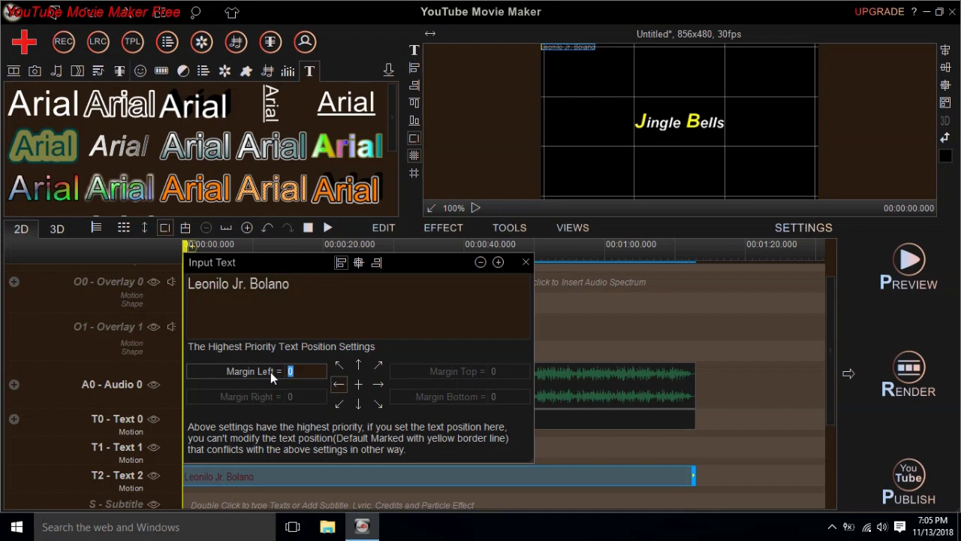
text(5)
drag(308, 374, 277, 373)
text(1)
click(337, 387)
click(526, 262)
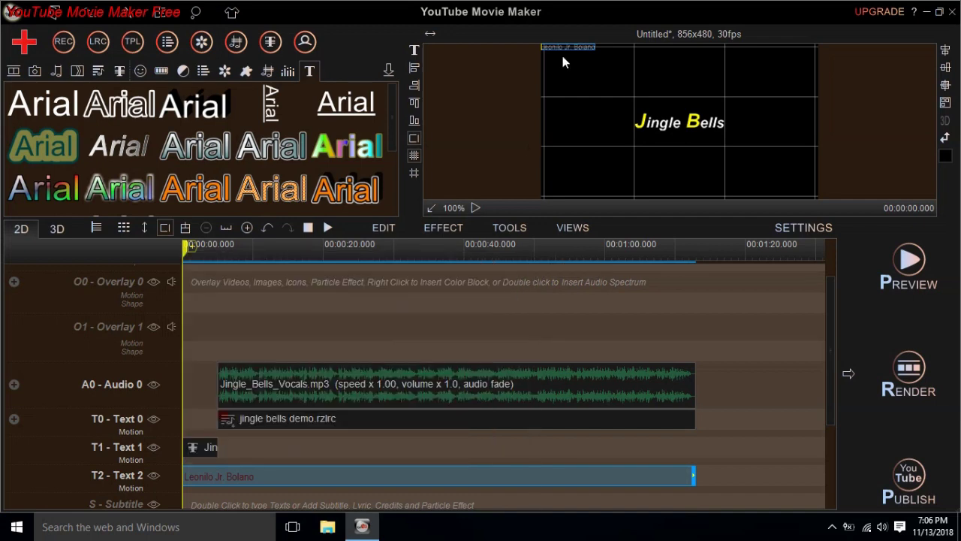
Move the name text slightly down in the preview, just below the grid's upper margin line.
mouse_move(564, 46)
mouse_down()
mouse_move(590, 58)
mouse_move(579, 50)
mouse_up()
click(279, 459)
click(267, 478)
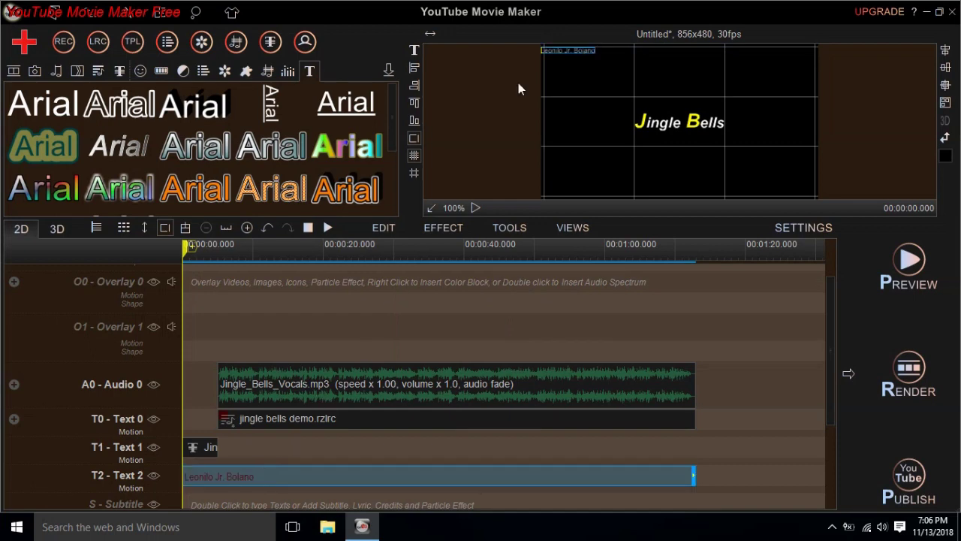
Set the name text's font size to 35, keeping Arial Narrow.
click(571, 48)
click(414, 50)
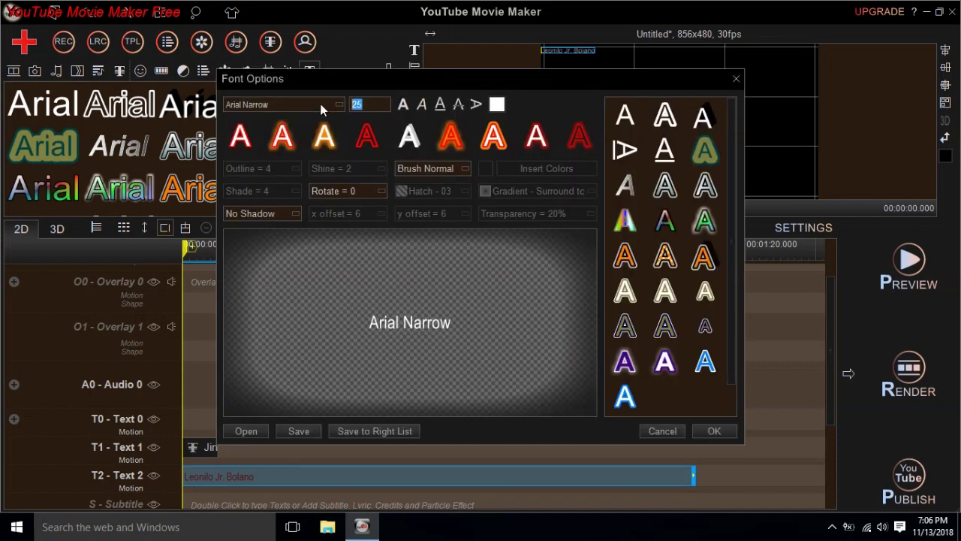
key(Escape)
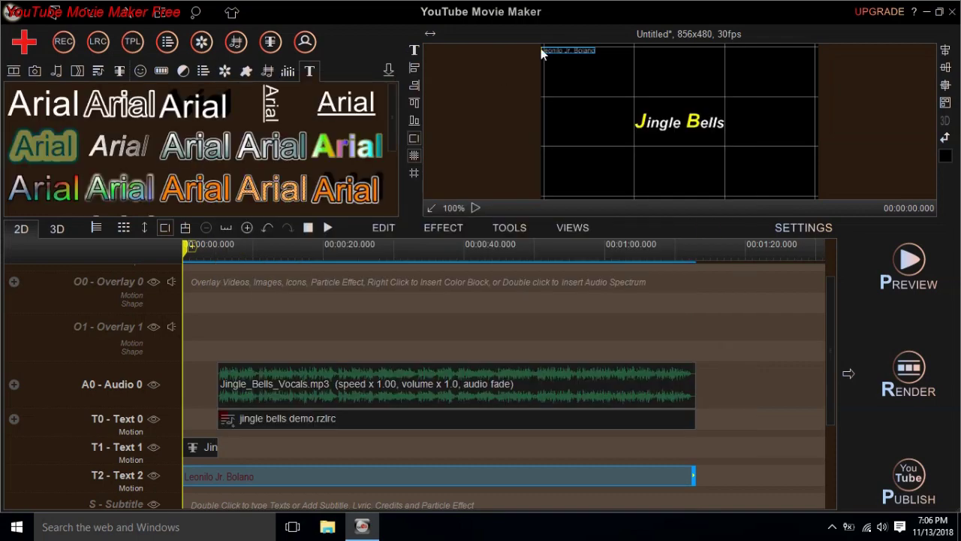
click(414, 50)
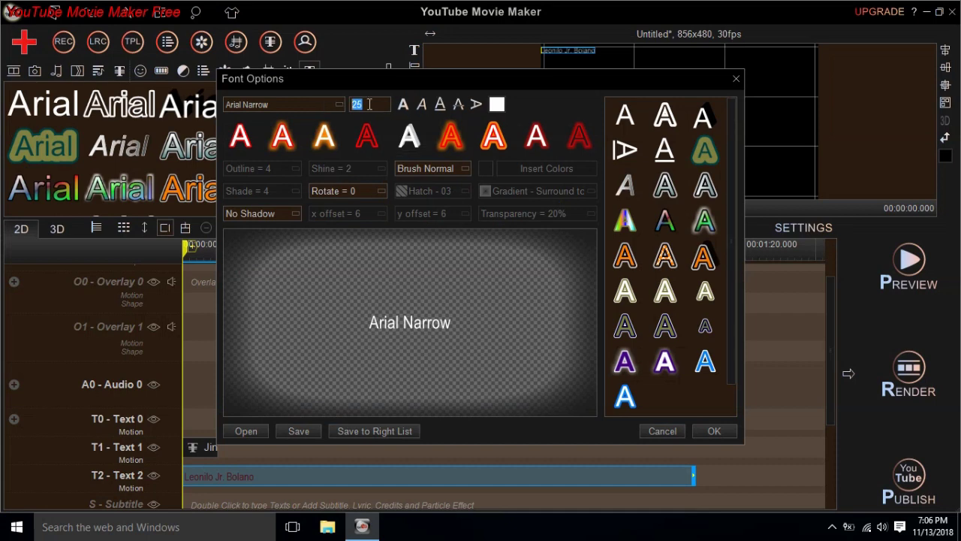
text(35)
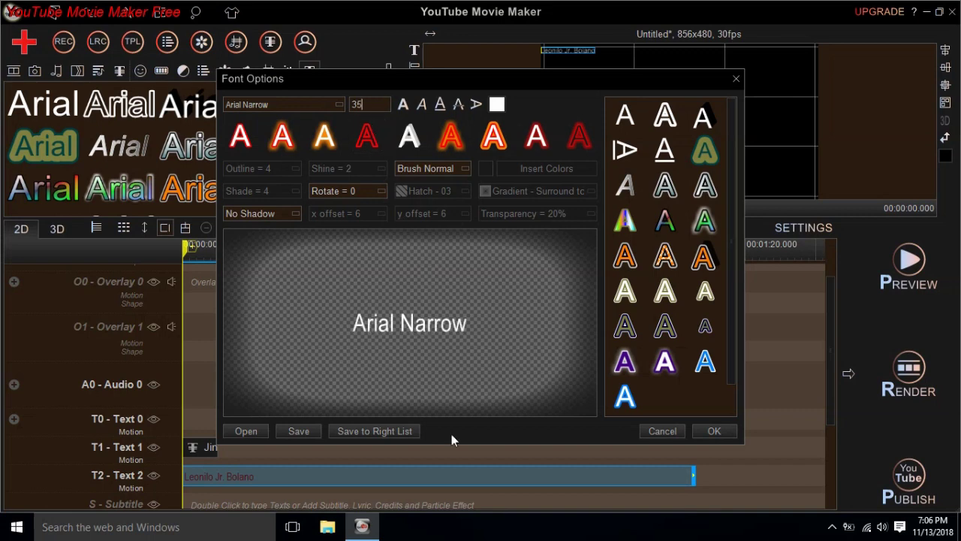
click(714, 432)
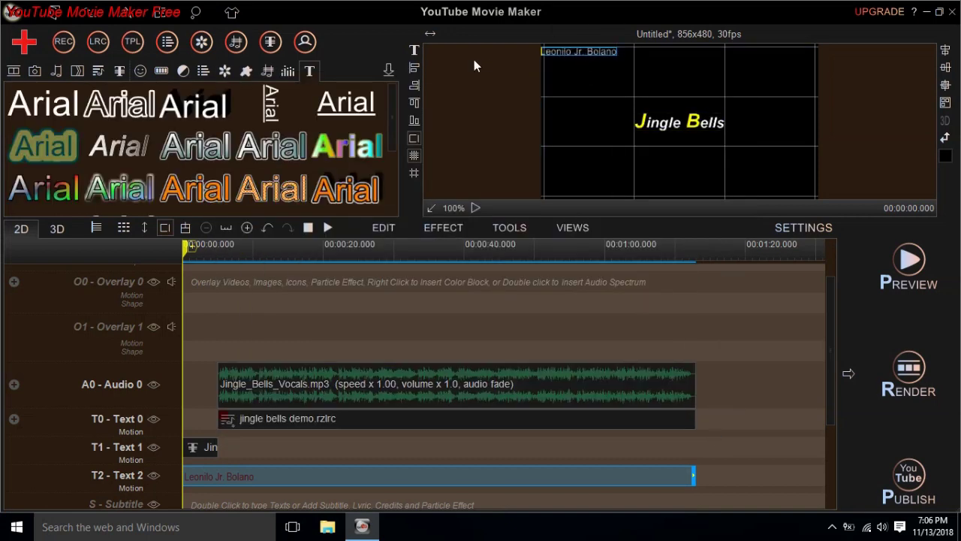
Set the Jingle Bells title's highest priority text position to screen center.
right_click(188, 450)
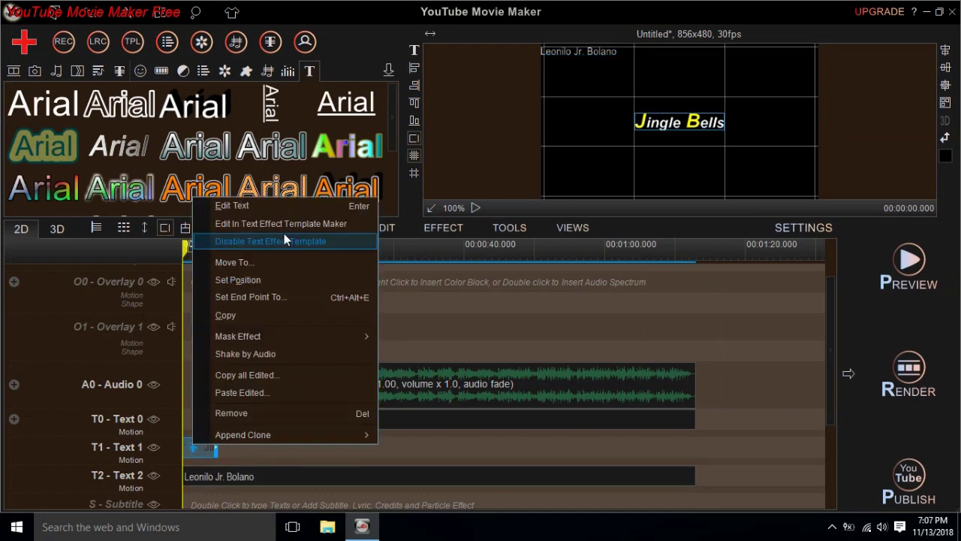
click(278, 210)
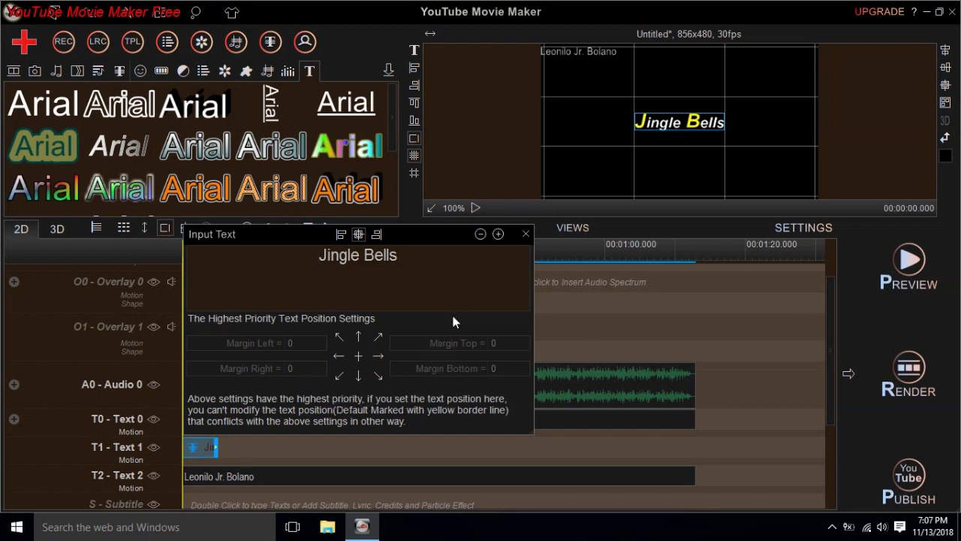
click(362, 356)
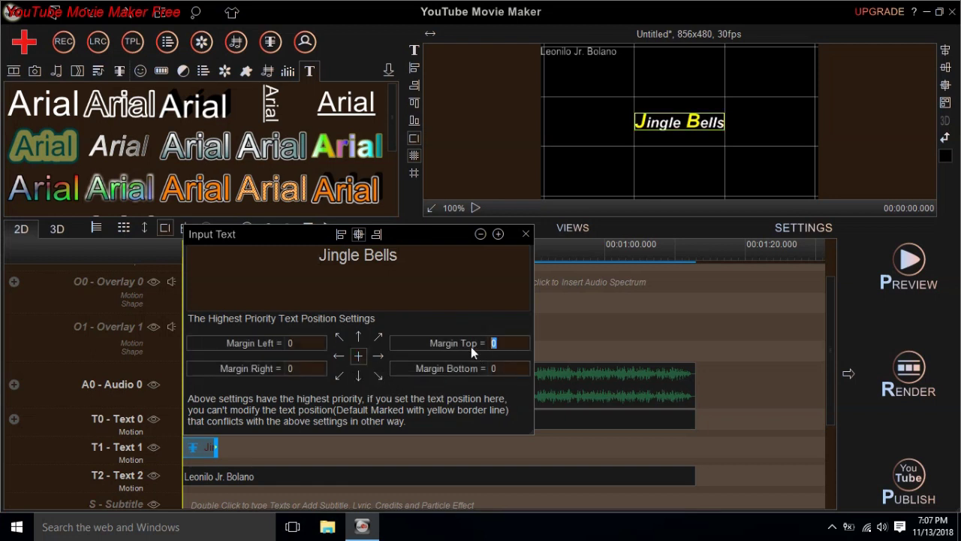
click(526, 234)
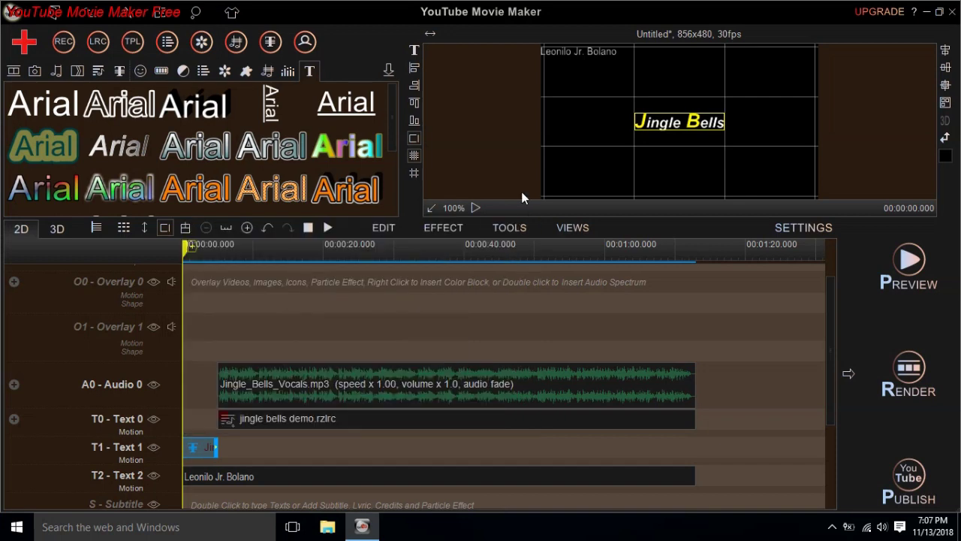
Nudge the name text slightly down in the preview and play the video from the start to check it.
click(559, 54)
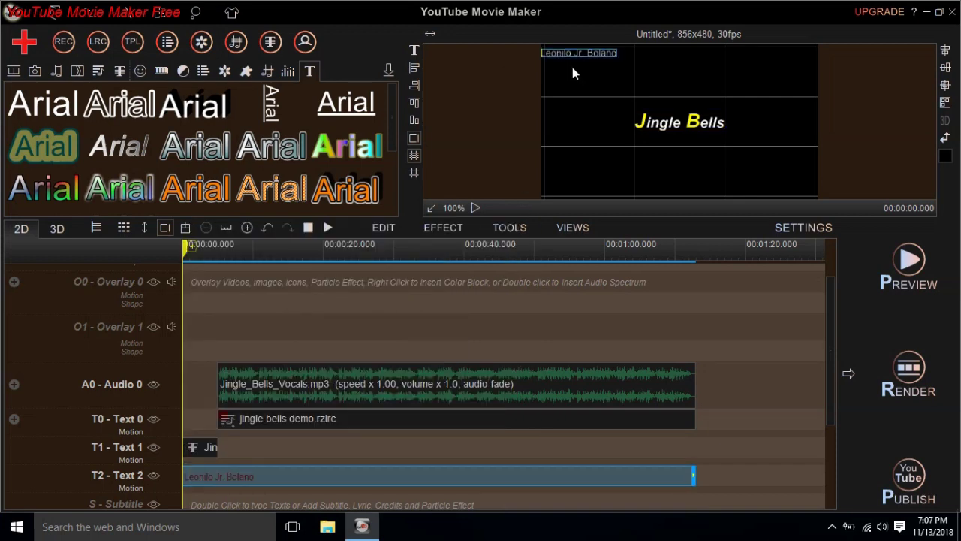
key(Down)
key(Down)
click(737, 304)
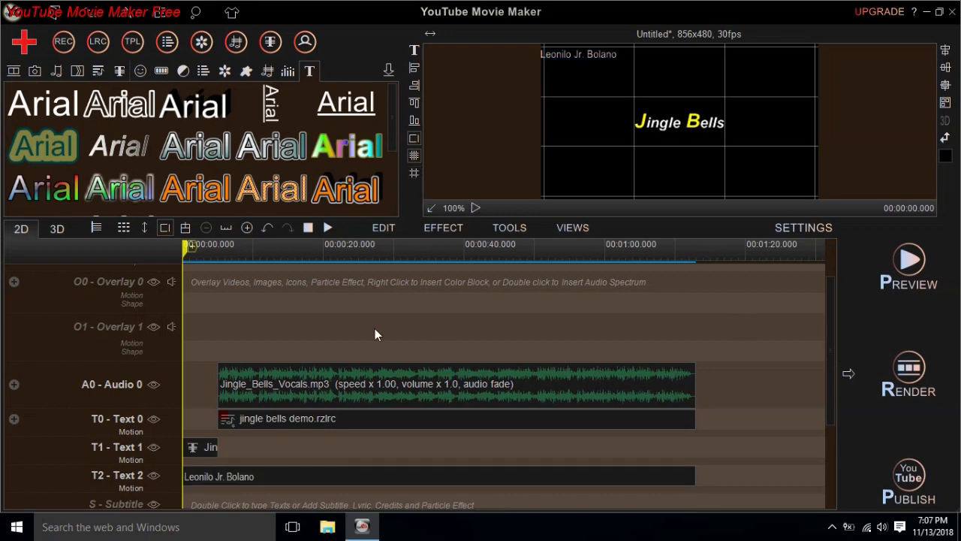
click(326, 230)
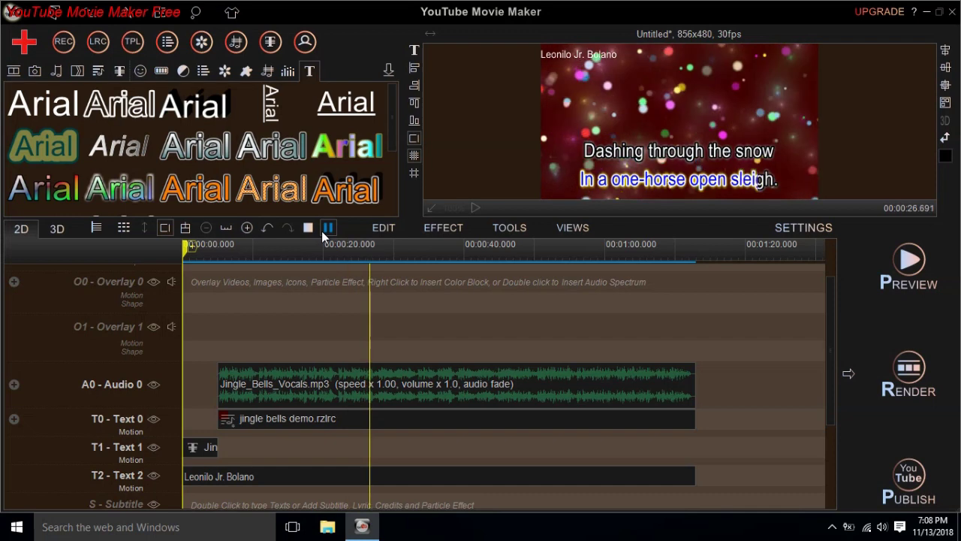
click(326, 232)
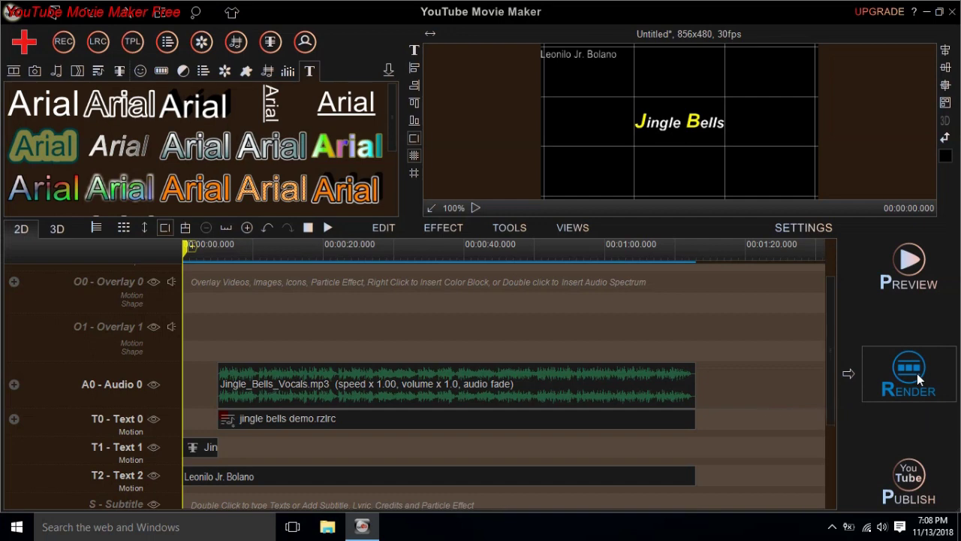
Delete the name text and undo the deletion.
click(583, 55)
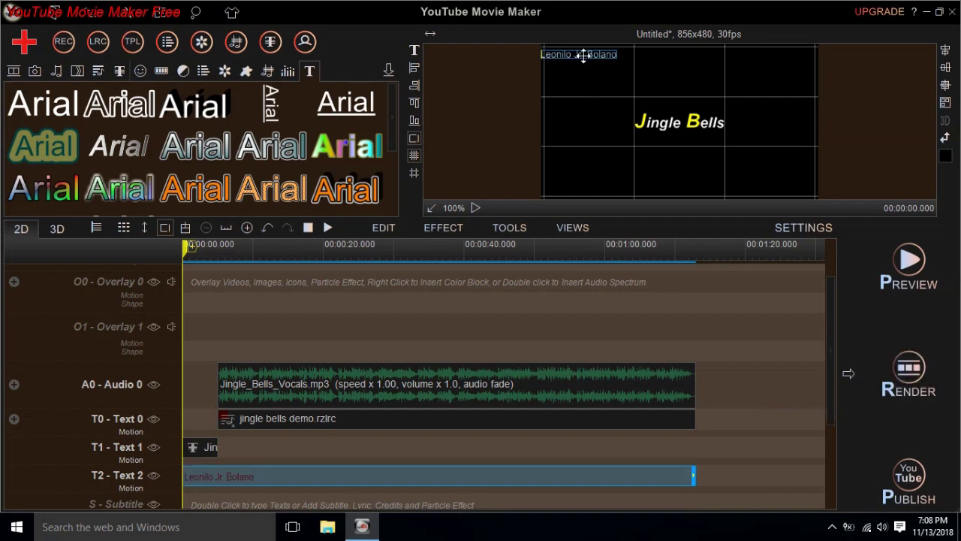
key(Delete)
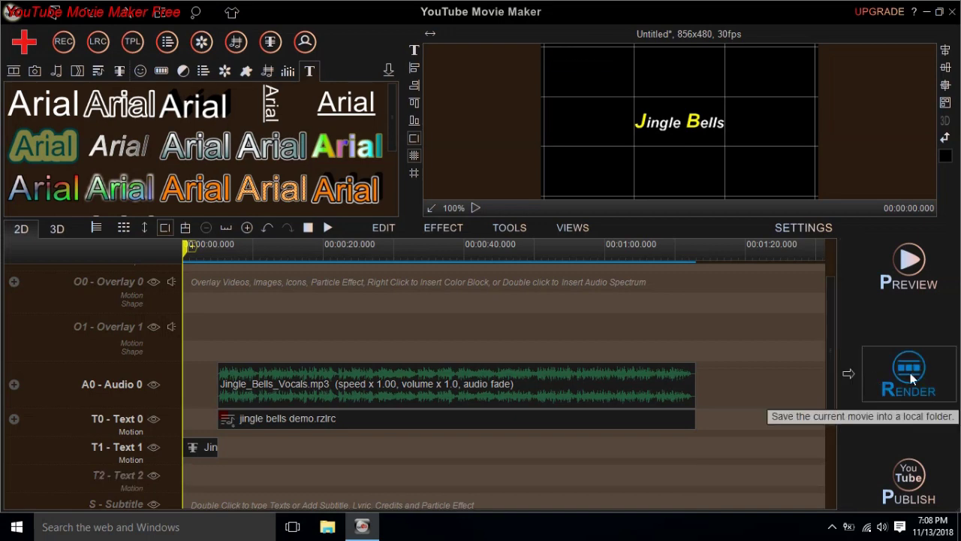
key(ctrl+z)
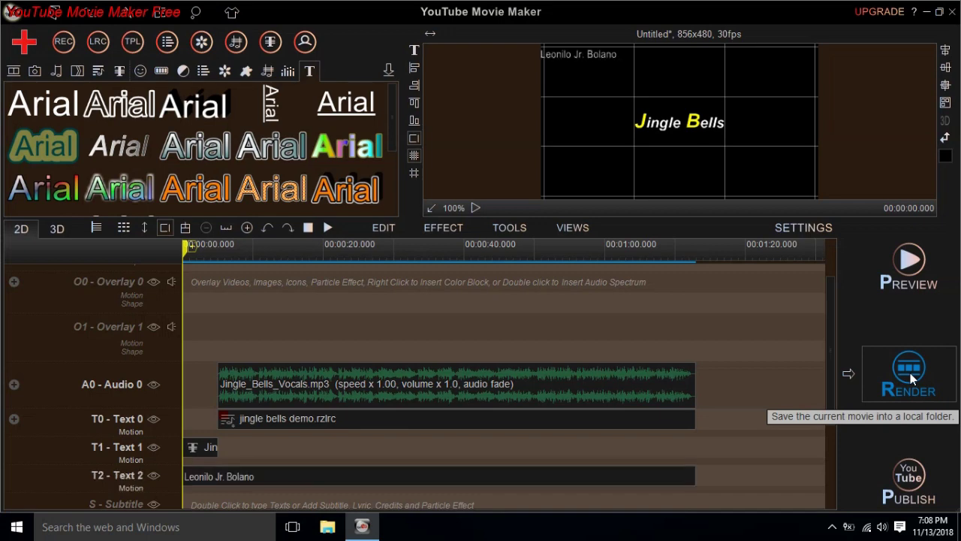
click(577, 53)
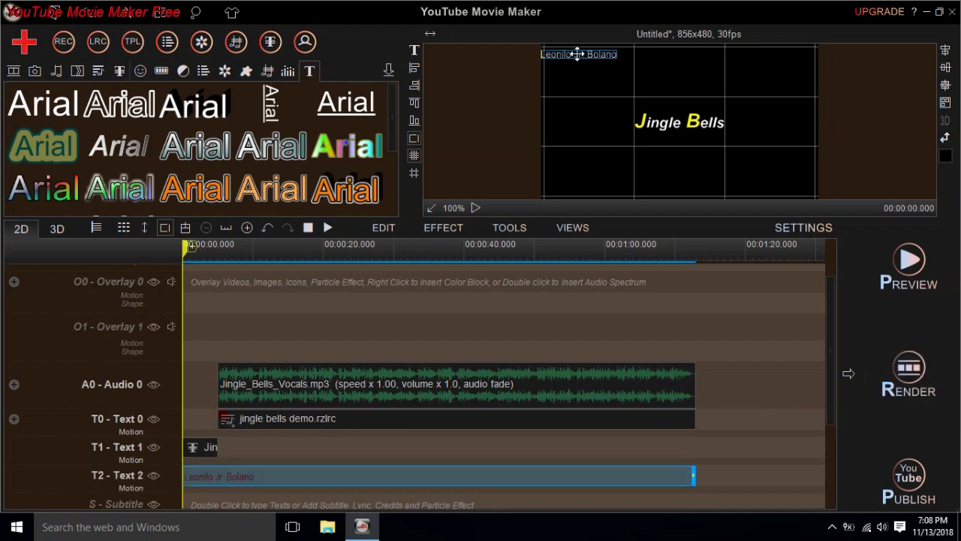
right_click(577, 53)
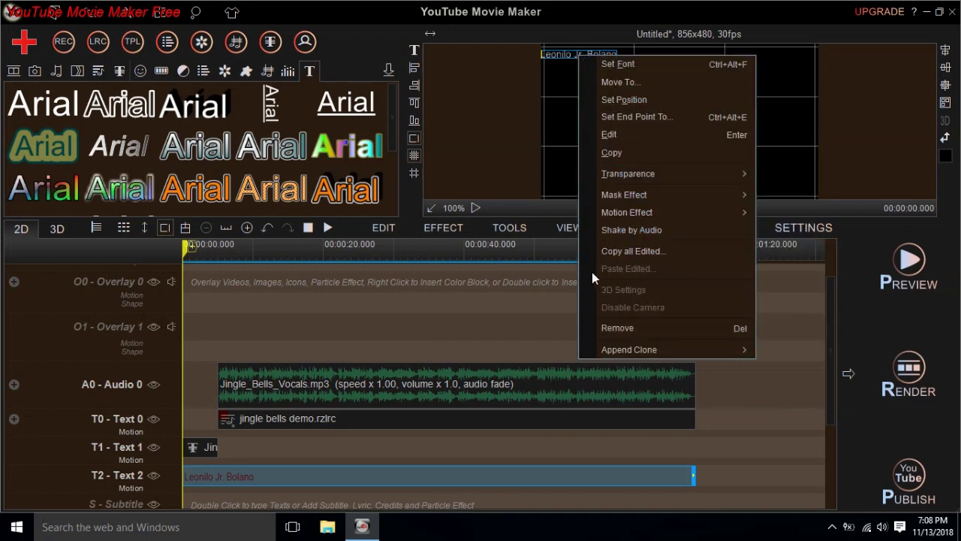
mouse_move(603, 350)
Widen the effects library slightly and move the name text up to about Y 11 in the preview.
click(426, 31)
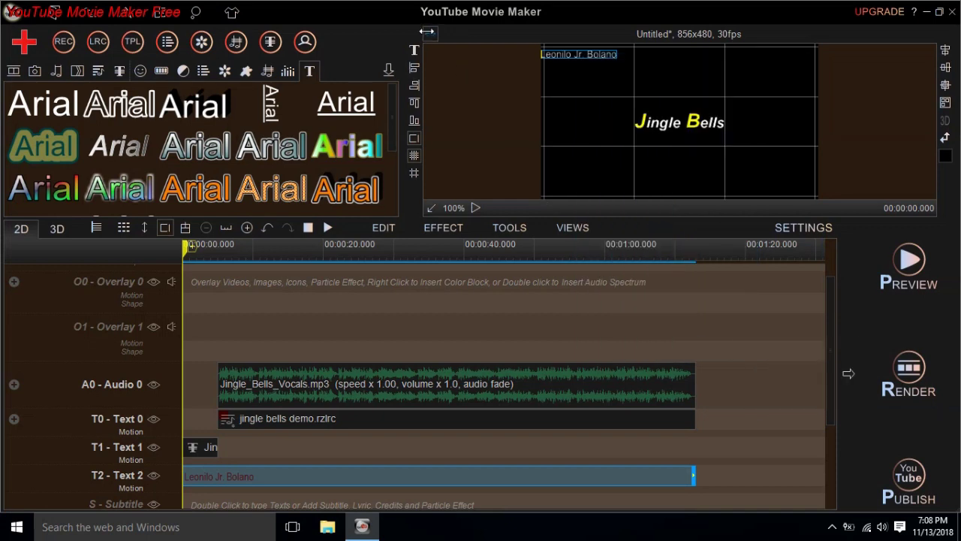
drag(431, 31, 439, 33)
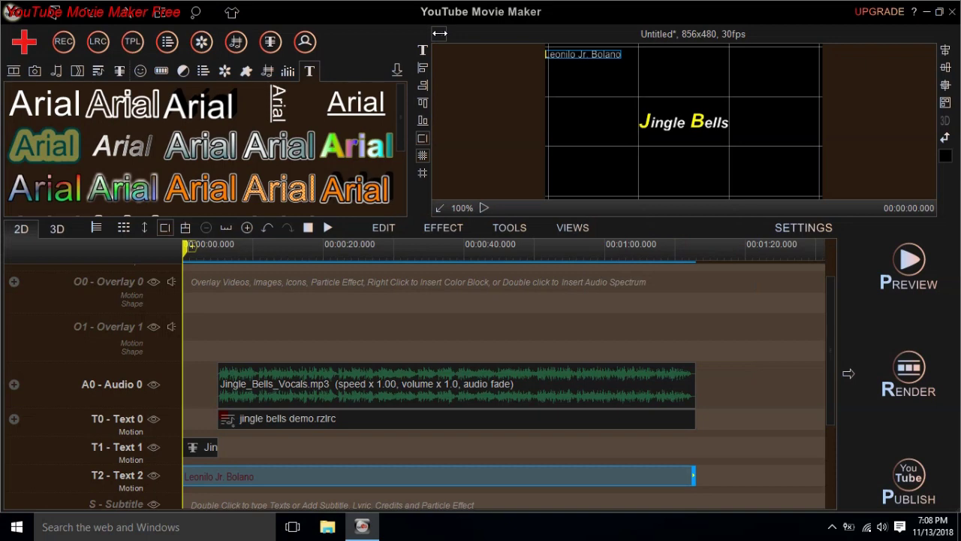
drag(563, 55, 585, 57)
click(585, 71)
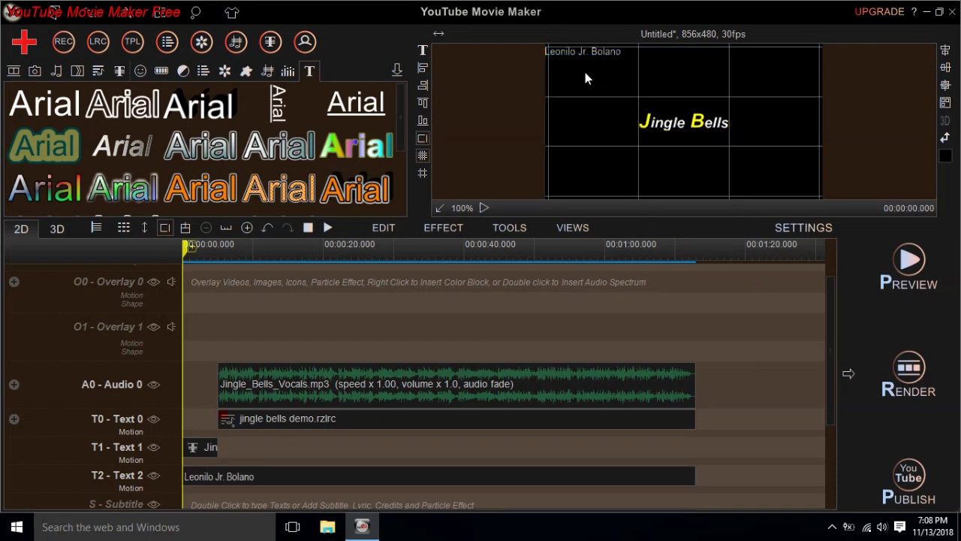
click(554, 50)
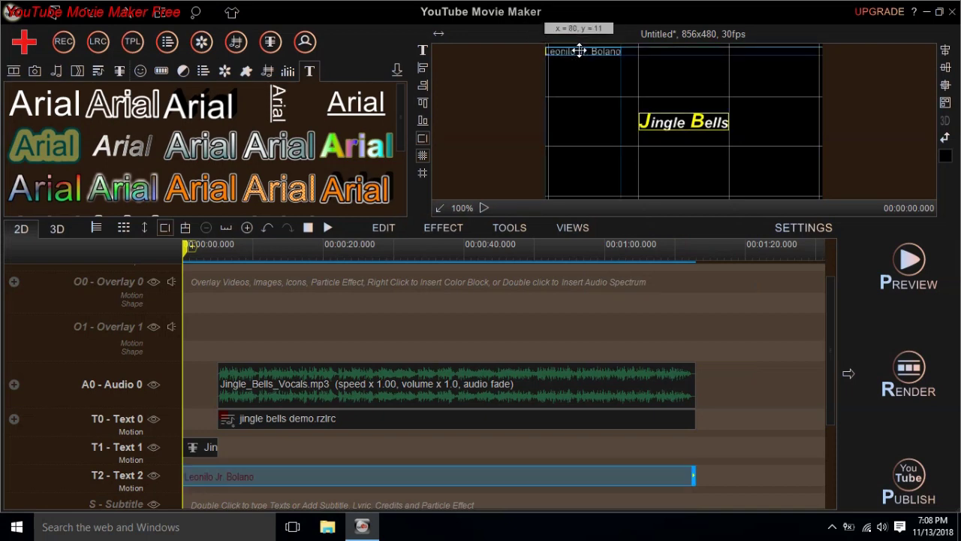
Try to shift the name text inward by setting its top-left corner position to X 10.
right_click(579, 50)
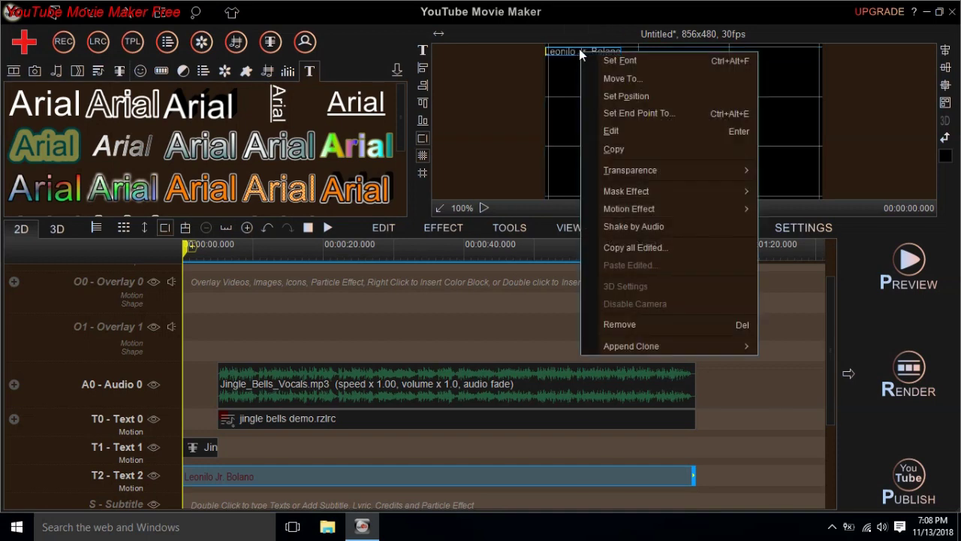
right_click(195, 475)
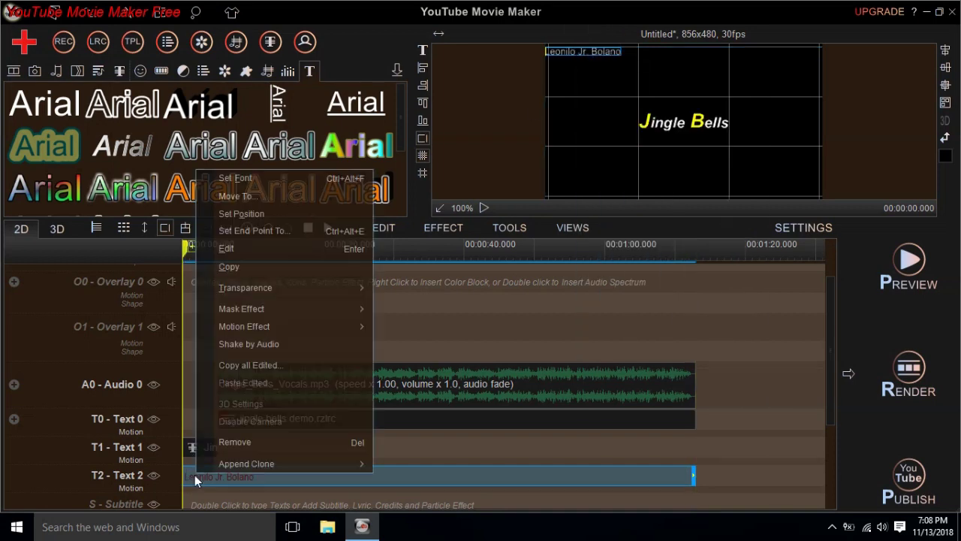
click(305, 217)
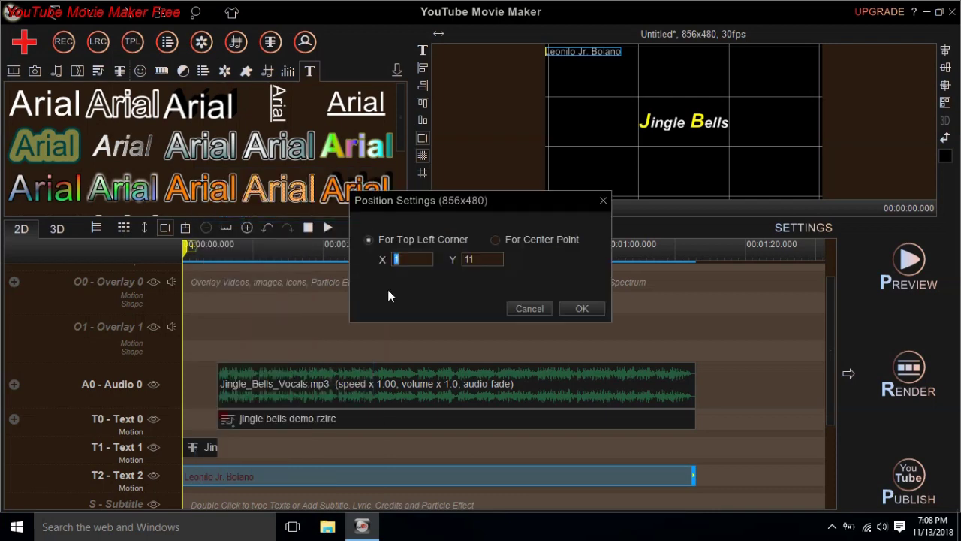
text(10)
click(577, 309)
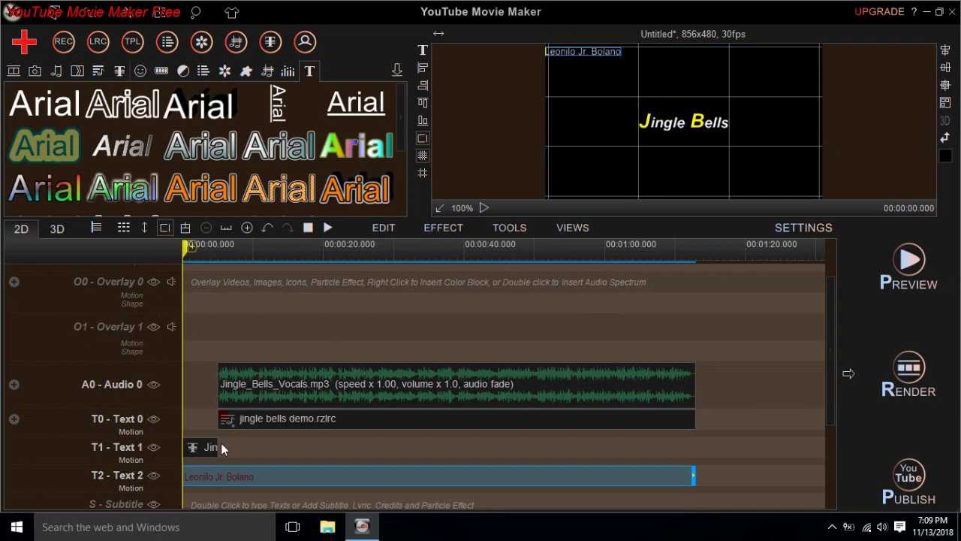
right_click(254, 473)
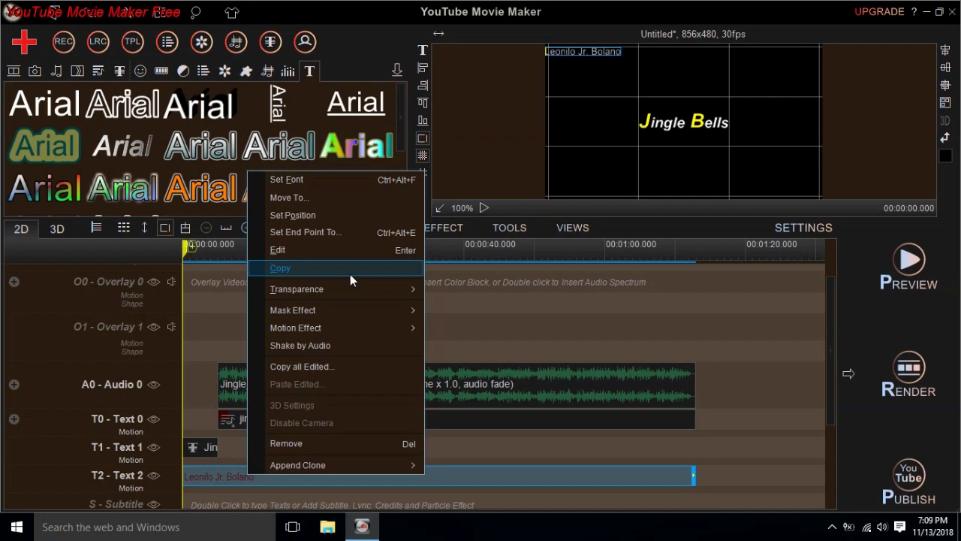
click(245, 489)
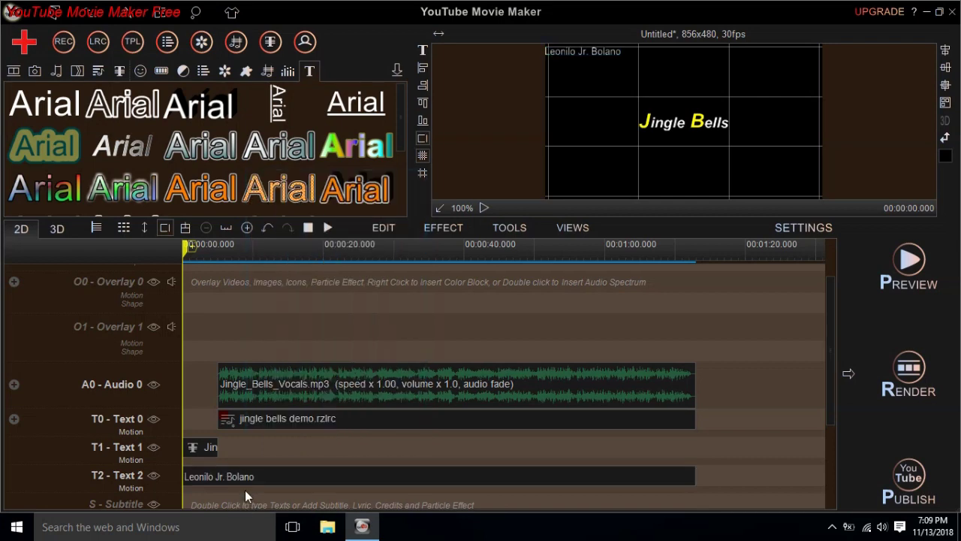
Render the movie as the MP4 video "jingle bells" in the "1- Jingle Bells for Demo" folder.
click(903, 375)
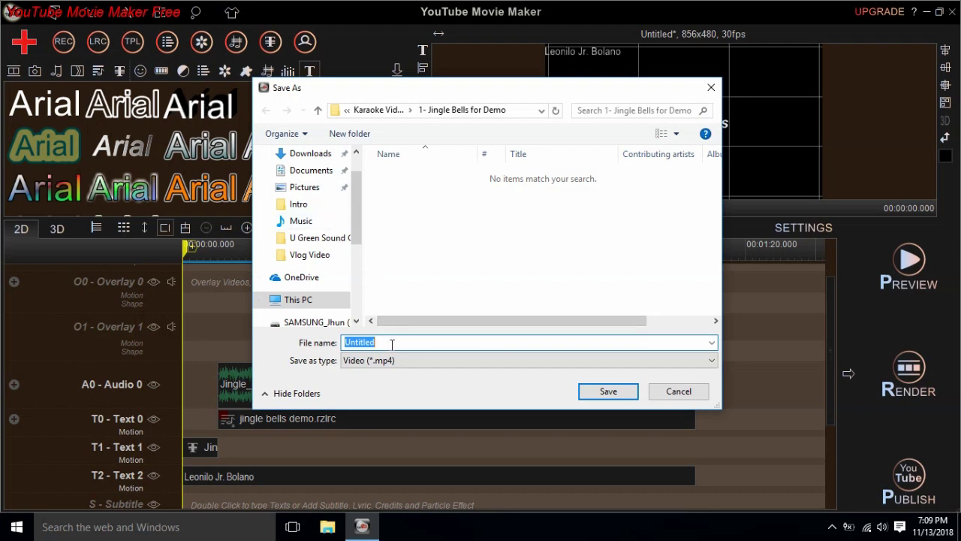
text(jim)
key(BackSpace)
text(in)
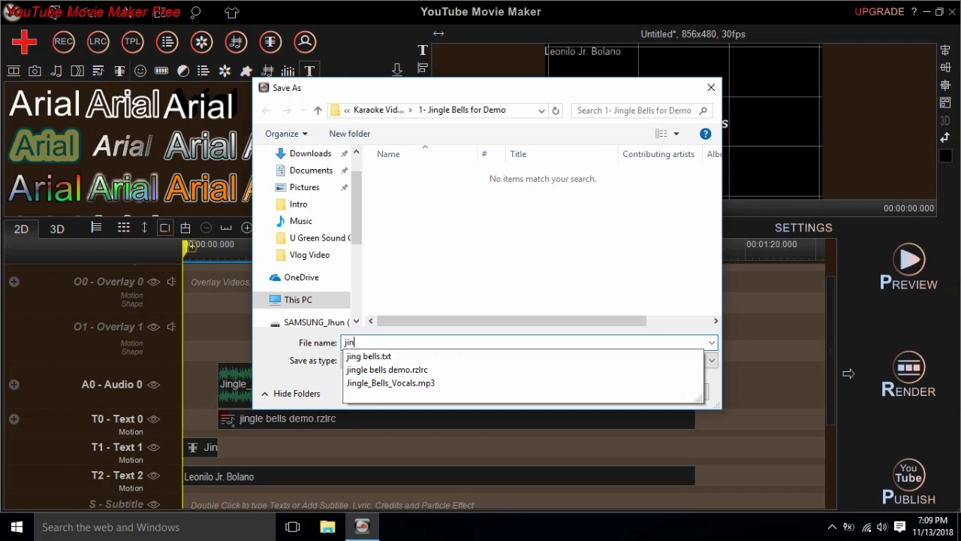
text(gle bells)
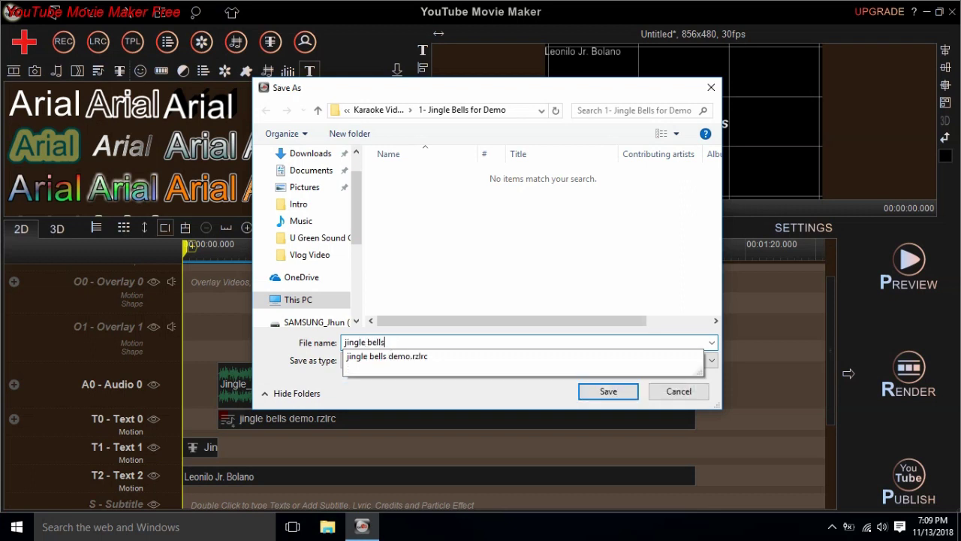
key(Return)
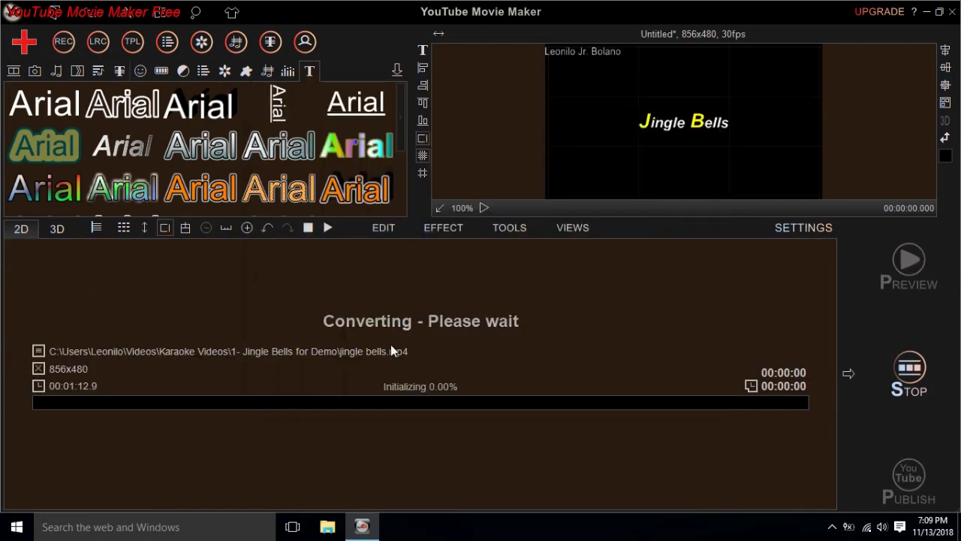